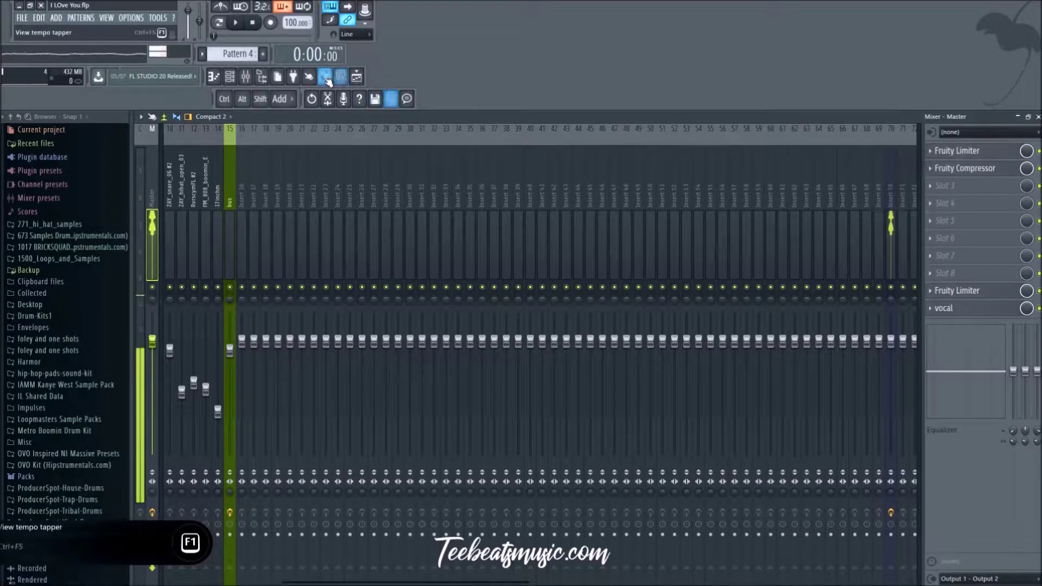
Examine the song arrangement in the playlist, comparing it with the mixer.
{"action": "key", "text": "F5"}
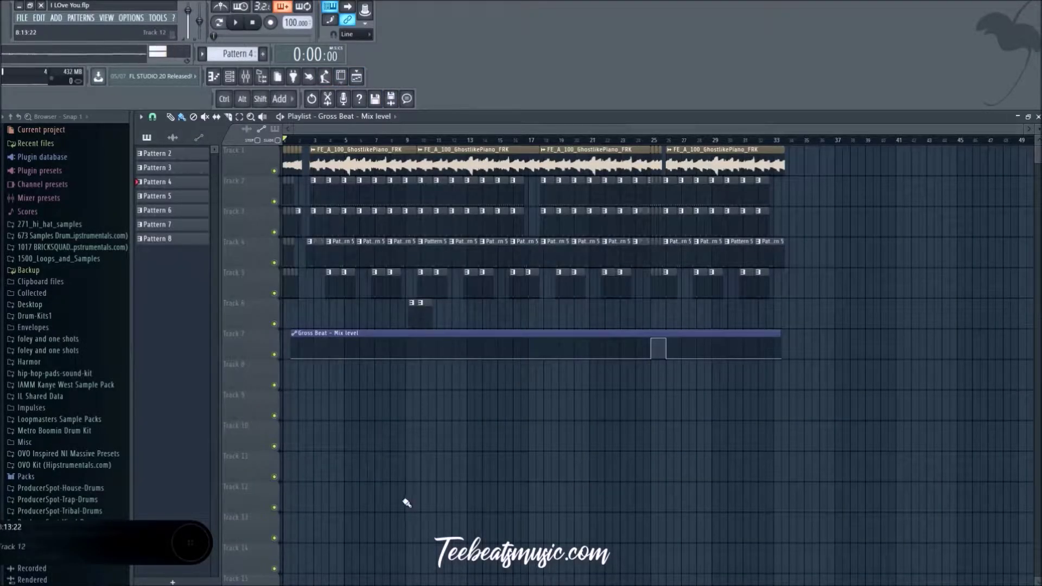
{"action": "scroll", "coordinate": [404, 501], "scroll_direction": "up", "scroll_amount": 3}
{"action": "left_click_drag", "start_coordinate": [438, 131], "coordinate": [392, 133]}
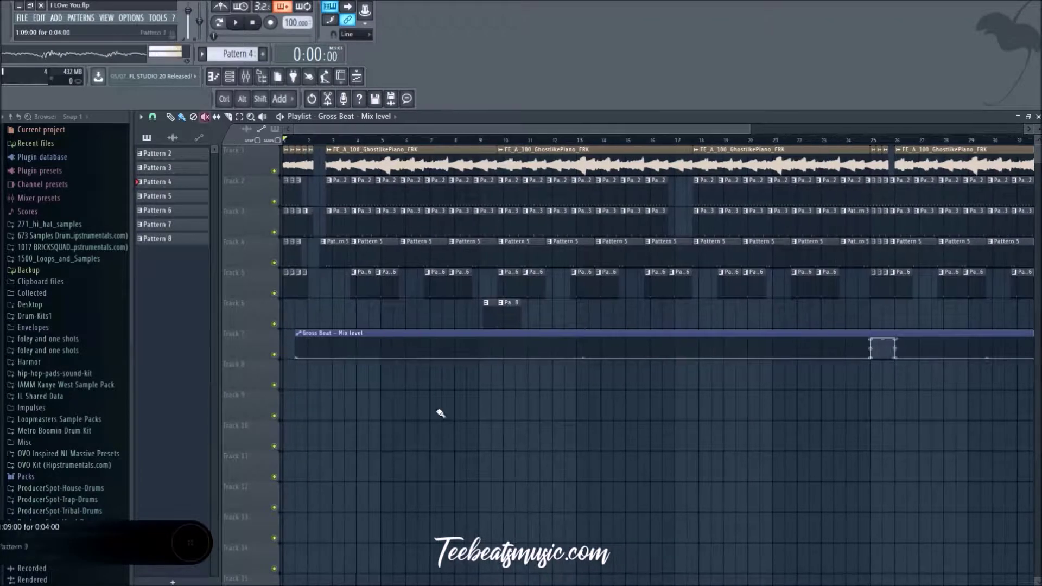
{"action": "left_click", "coordinate": [253, 81]}
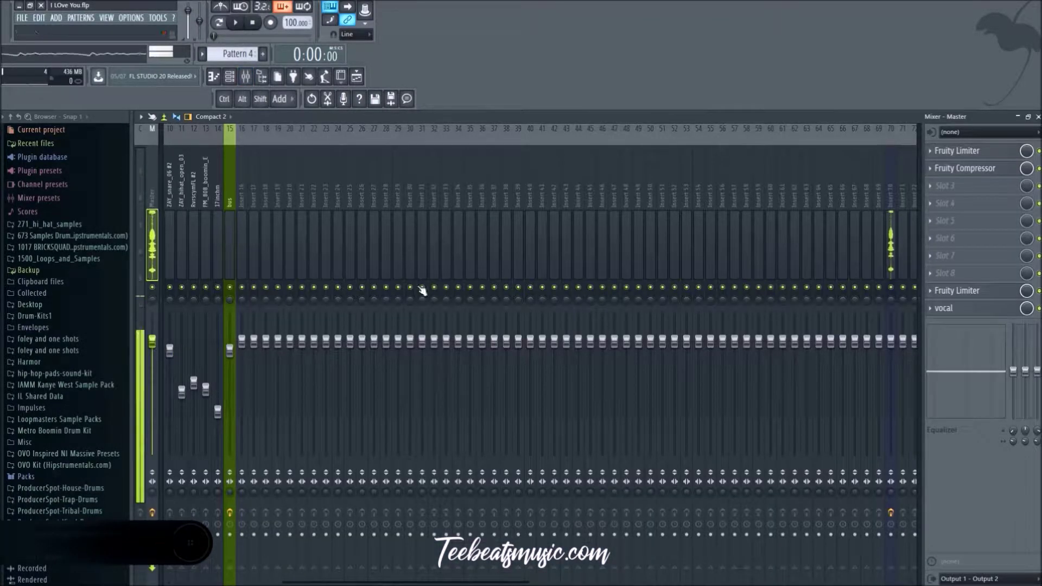
{"action": "left_click", "coordinate": [357, 77]}
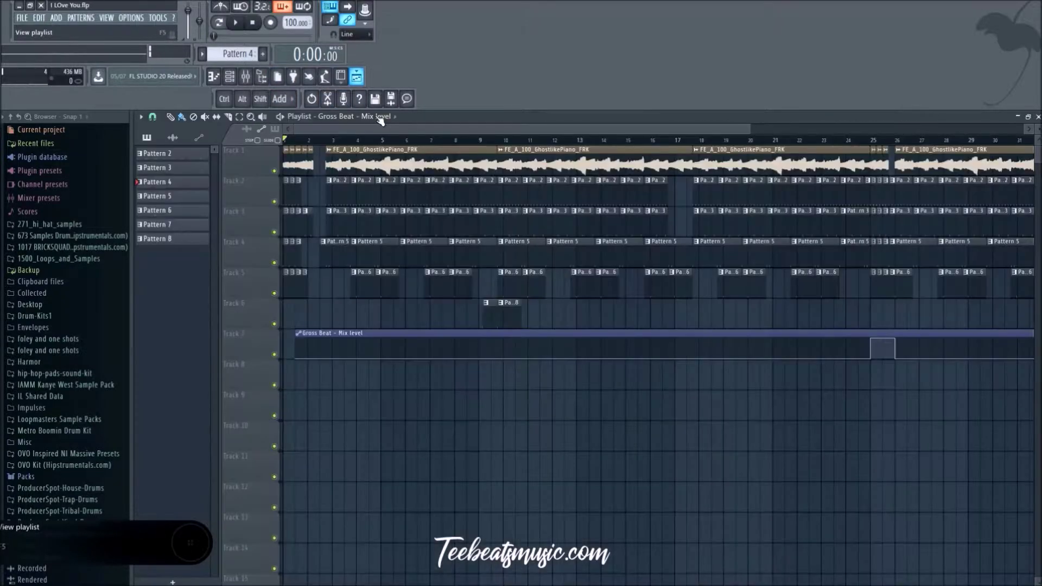
{"action": "scroll", "coordinate": [383, 415], "scroll_direction": "down", "scroll_amount": 3, "text": "ctrl"}
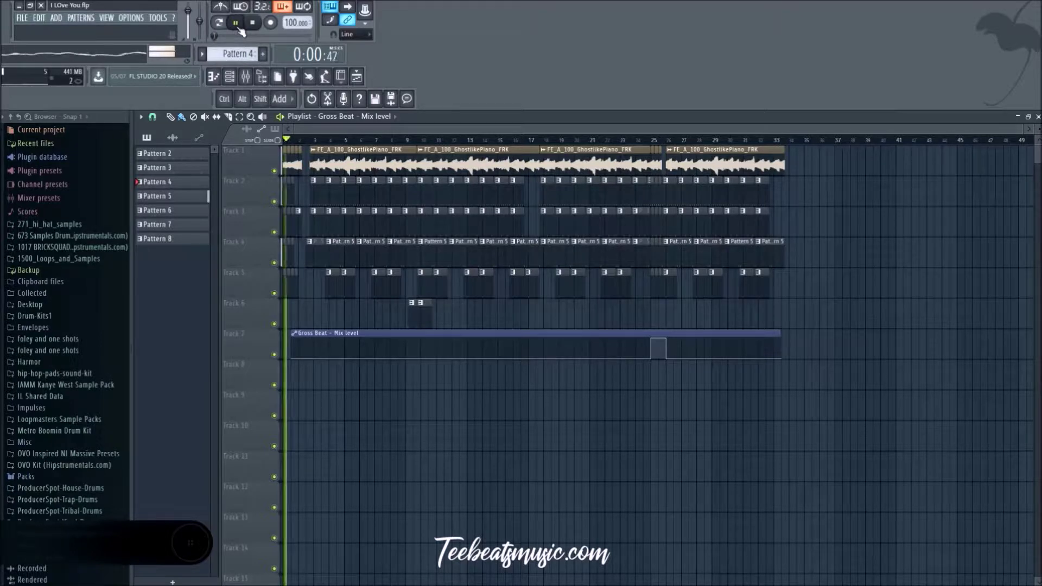
Play the opening bars of the arrangement, stop playback and show the mixer.
{"action": "left_click", "coordinate": [236, 24]}
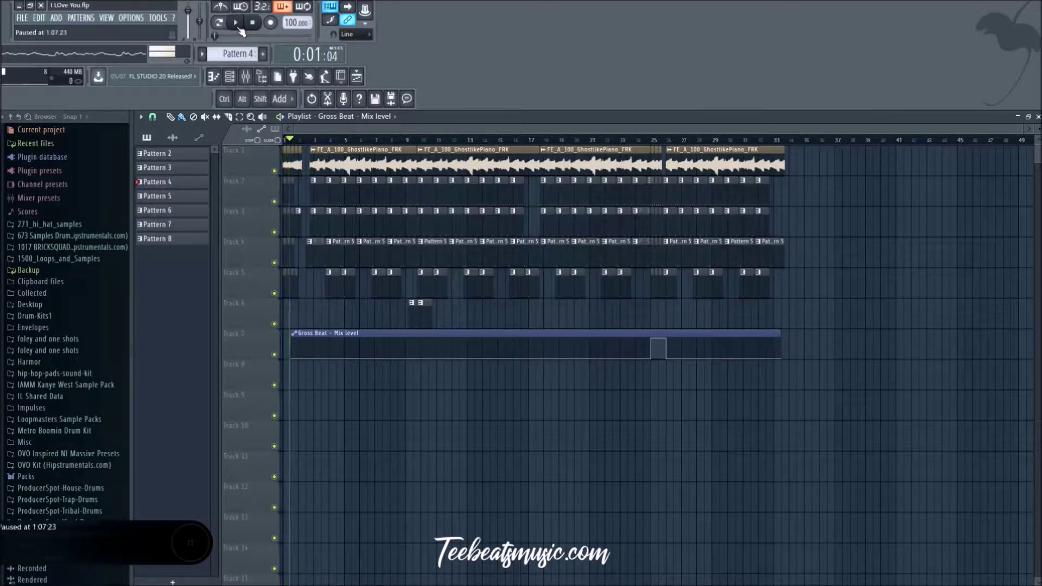
{"action": "left_click", "coordinate": [293, 144]}
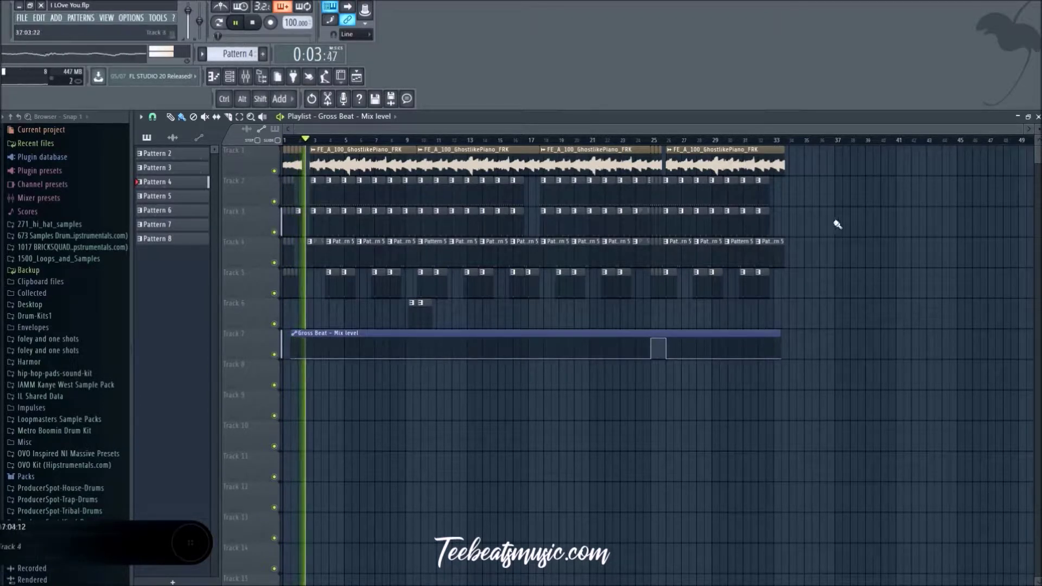
{"action": "left_click", "coordinate": [246, 77]}
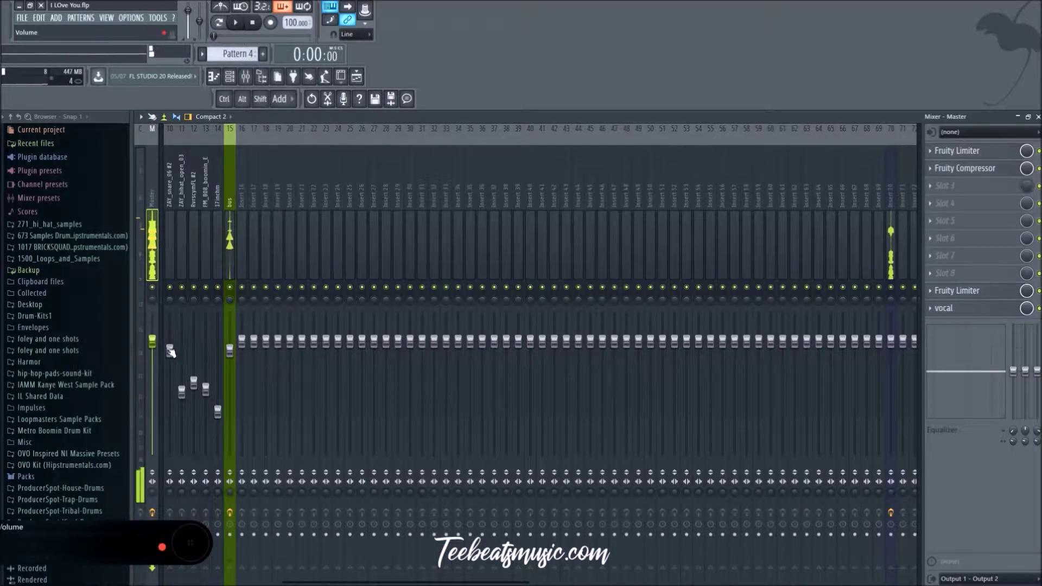
{"action": "key", "text": "space"}
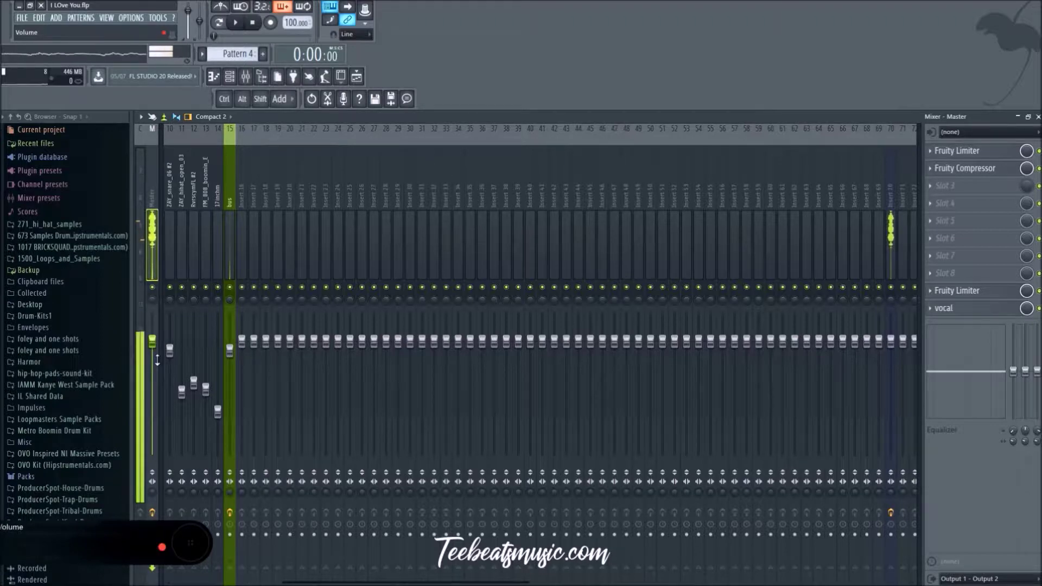
Show the automation options for the Master track's volume fader in the mixer.
{"action": "left_click", "coordinate": [357, 76]}
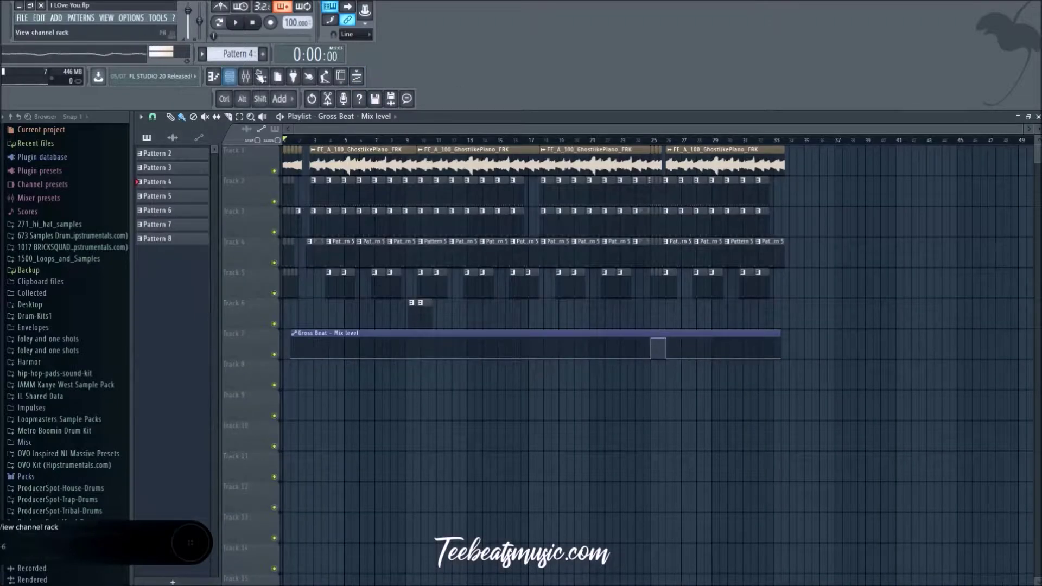
{"action": "left_click", "coordinate": [353, 76]}
{"action": "right_click", "coordinate": [152, 350]}
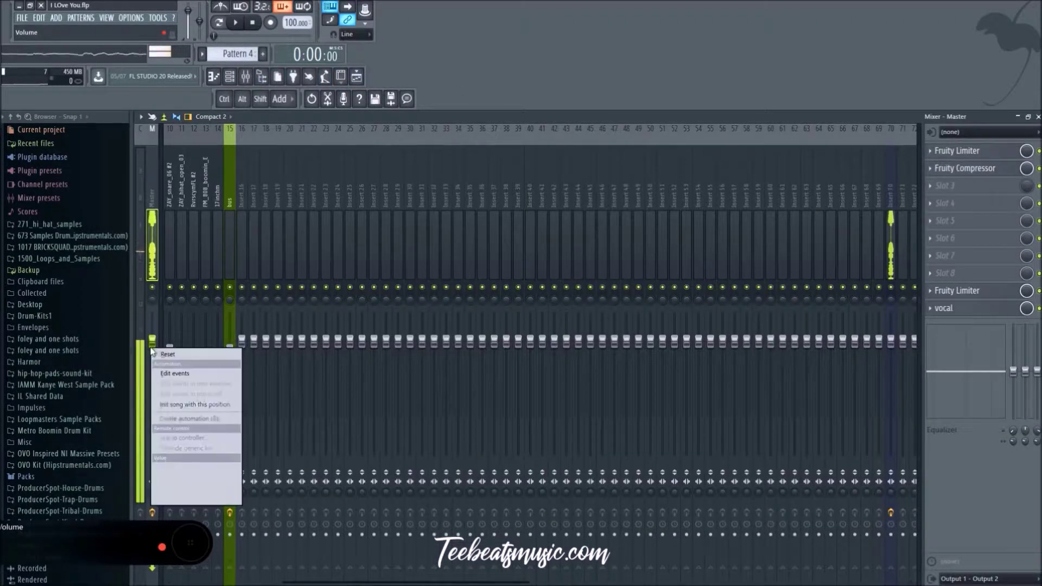
{"action": "left_click", "coordinate": [153, 245]}
Create an automation clip for the volume of the mixer's bus track.
{"action": "scroll", "coordinate": [222, 227], "scroll_direction": "up", "scroll_amount": 3}
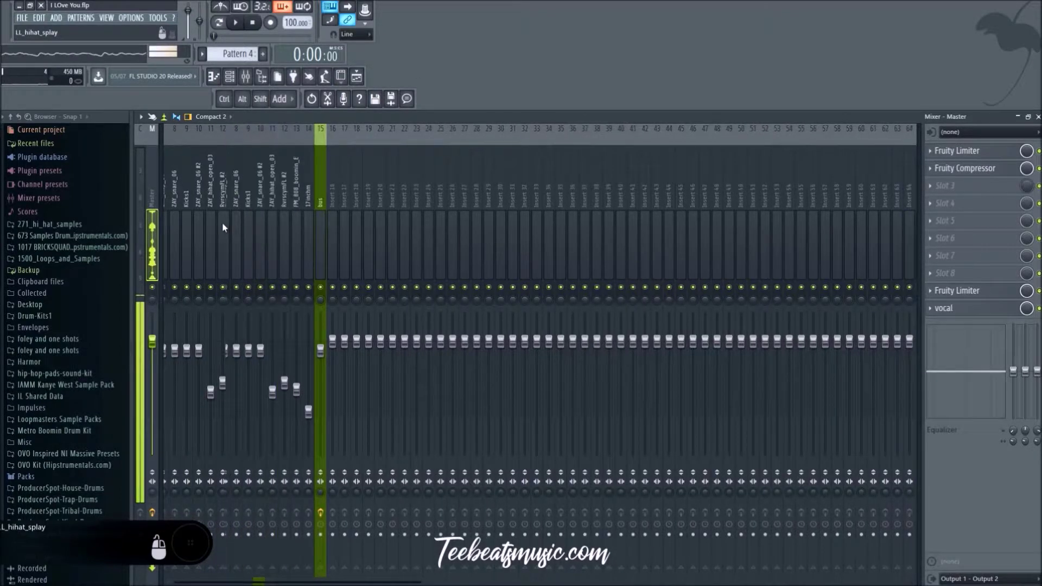
{"action": "scroll", "coordinate": [223, 227], "scroll_direction": "up", "scroll_amount": 6}
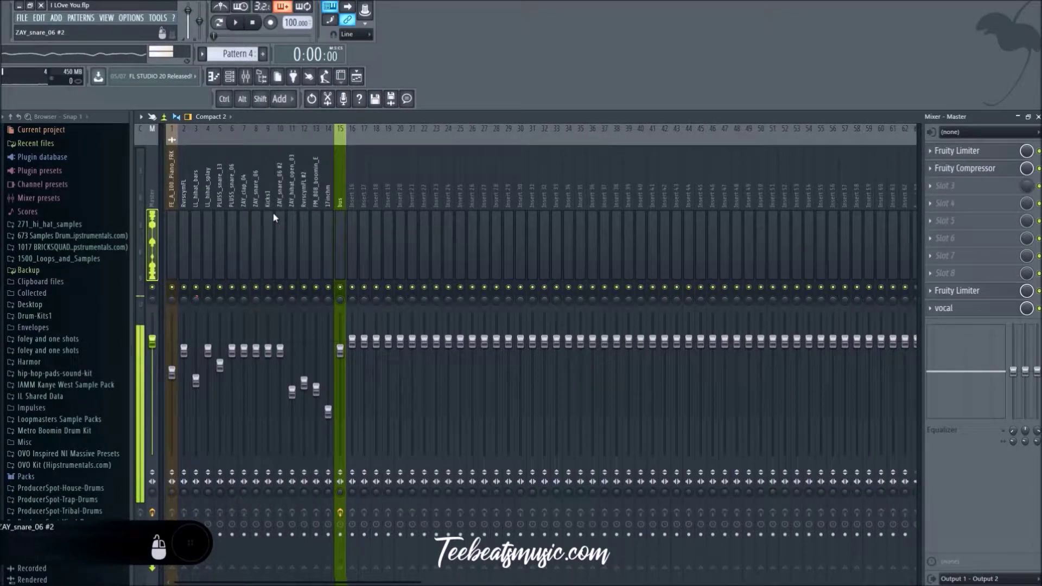
{"action": "left_click", "coordinate": [182, 217]}
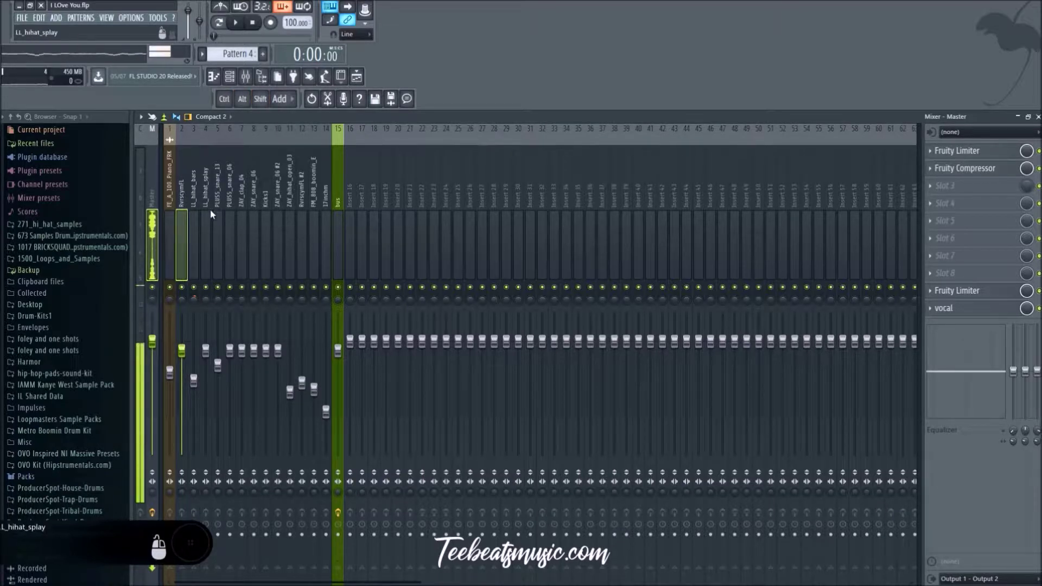
{"action": "left_click", "coordinate": [192, 210], "text": "ctrl"}
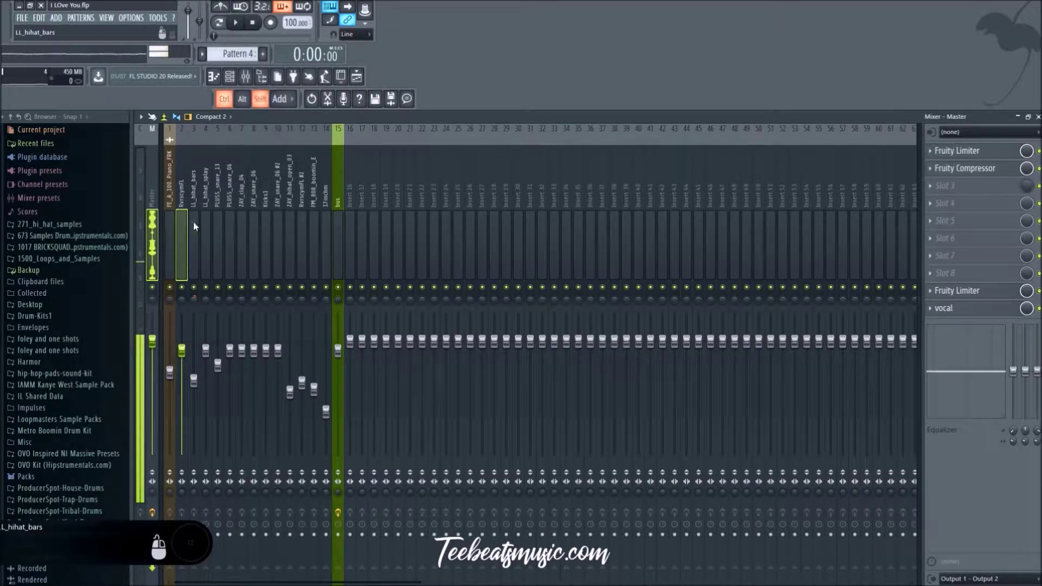
{"action": "left_click", "coordinate": [335, 214]}
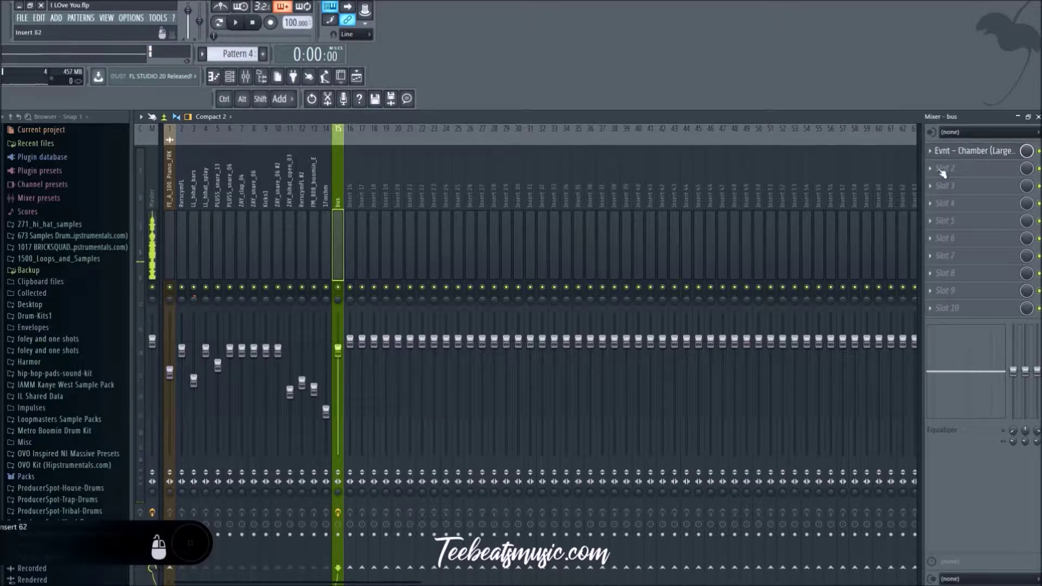
{"action": "right_click", "coordinate": [339, 352]}
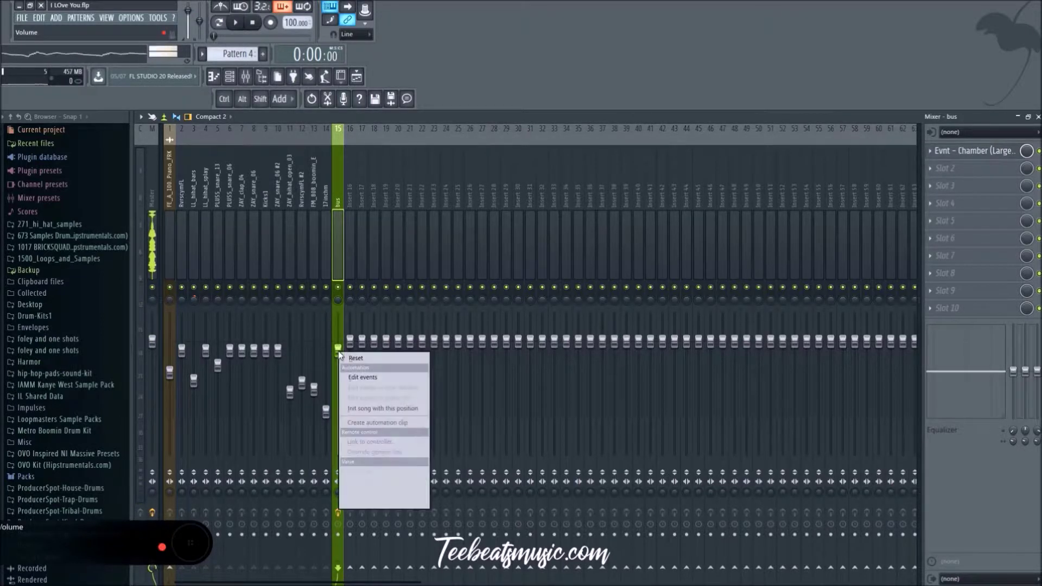
{"action": "left_click", "coordinate": [392, 423]}
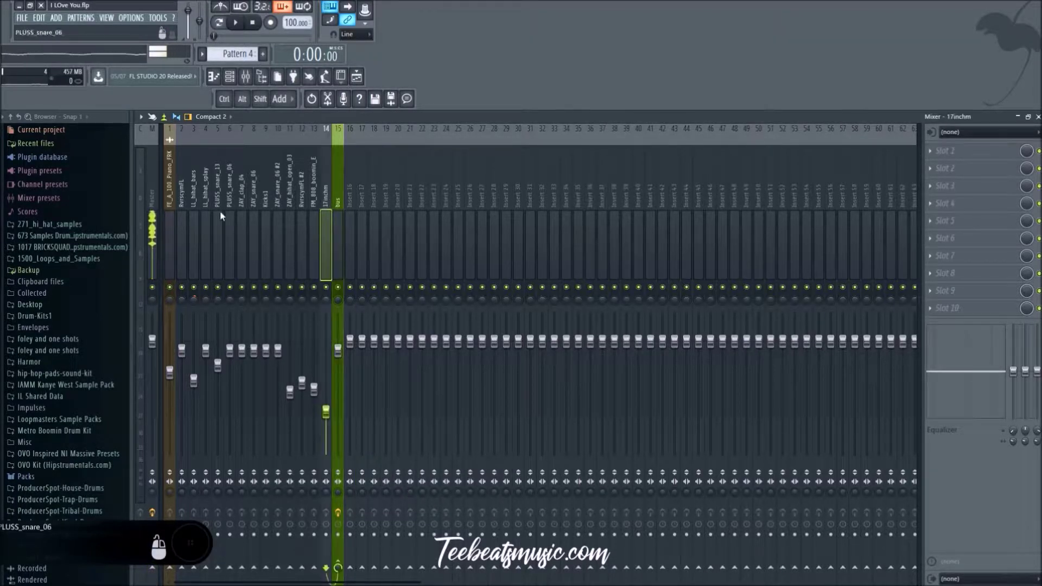
Select mixer tracks 2 through 14 together and show the routing options for Insert 16.
{"action": "left_click", "coordinate": [183, 206]}
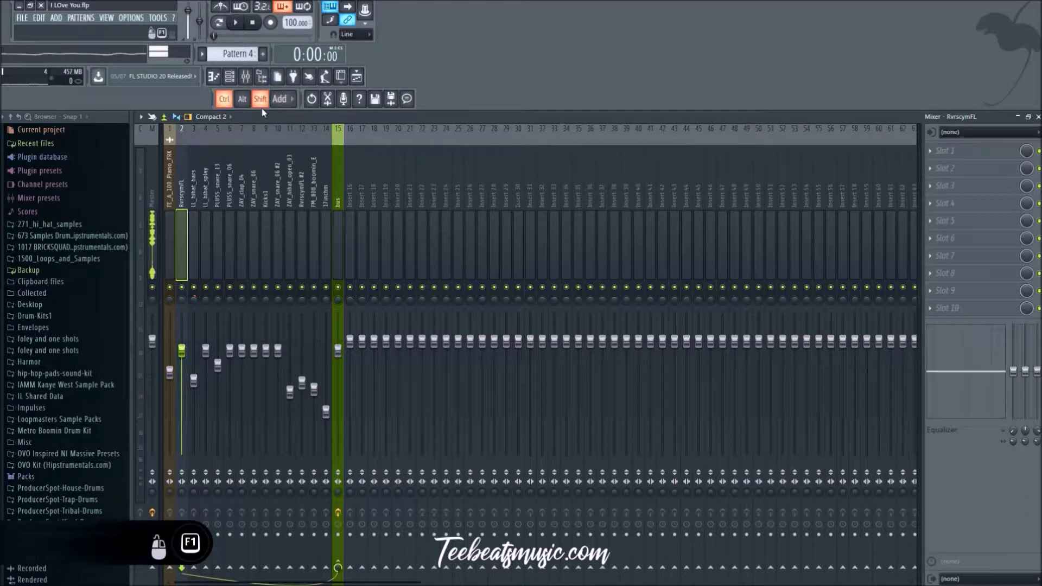
{"action": "left_click", "coordinate": [194, 206], "text": "ctrl+shift"}
{"action": "left_click", "coordinate": [206, 206], "text": "ctrl+shift"}
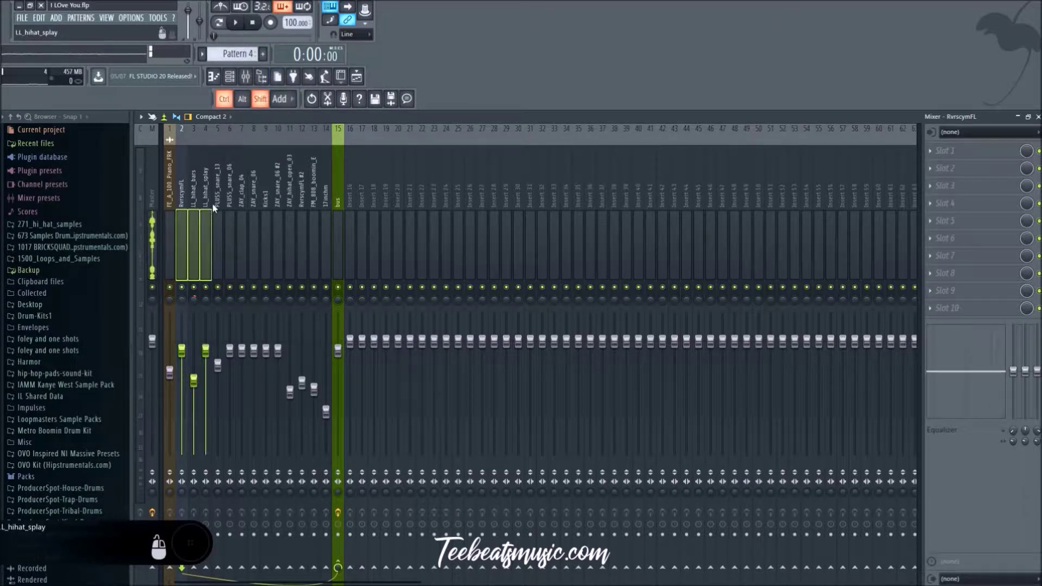
{"action": "left_click", "coordinate": [218, 205], "text": "ctrl+shift"}
{"action": "left_click", "coordinate": [231, 206], "text": "ctrl+shift"}
{"action": "left_click_drag", "start_coordinate": [243, 207], "coordinate": [306, 215]}
{"action": "left_click", "coordinate": [313, 217], "text": "ctrl"}
{"action": "left_click", "coordinate": [324, 215], "text": "ctrl"}
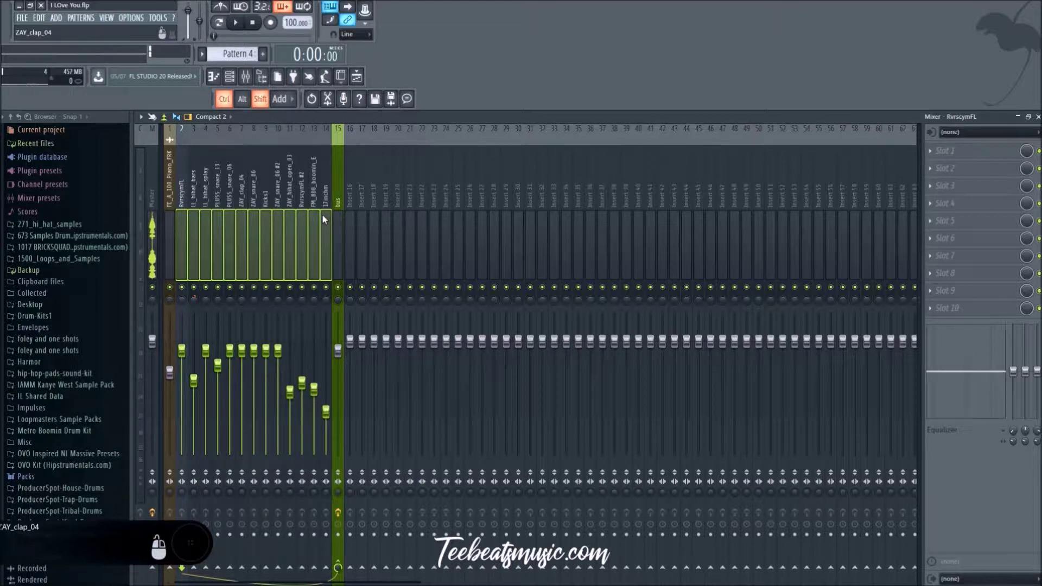
{"action": "right_click", "coordinate": [354, 569]}
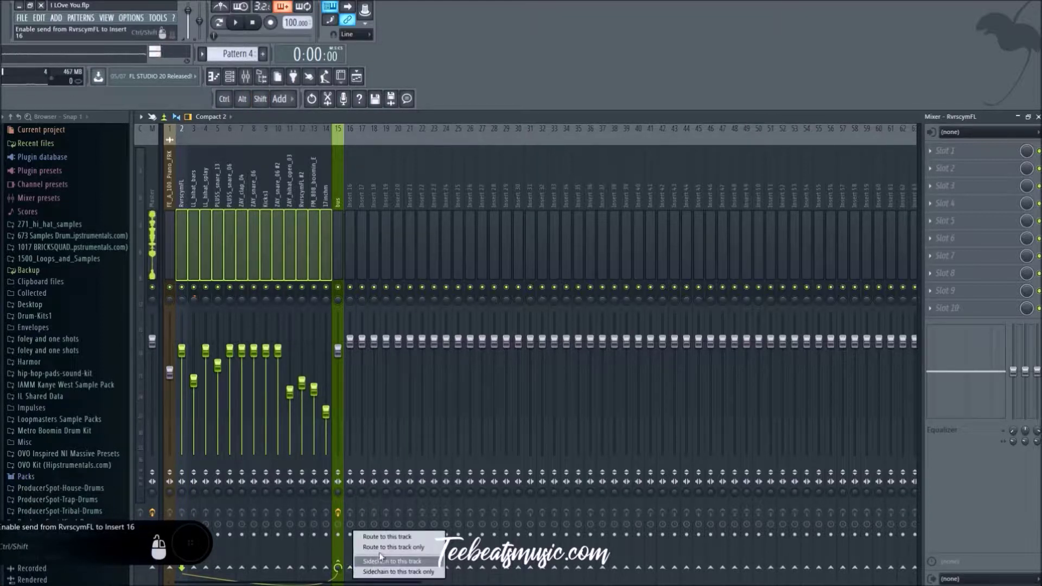
{"action": "left_click", "coordinate": [341, 228]}
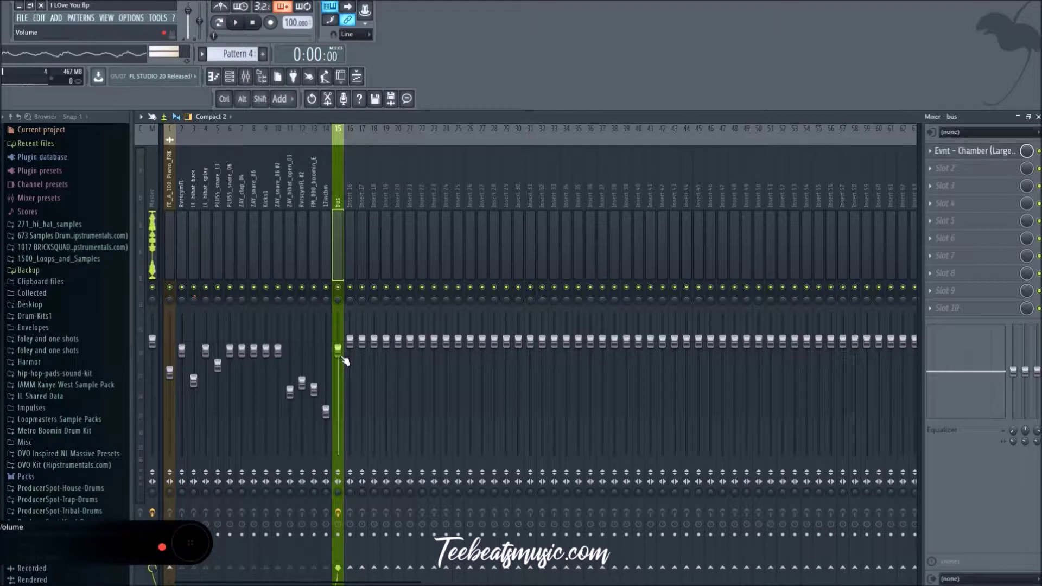
Show the bus volume automation clip in the playlist and play the opening bars.
{"action": "left_click", "coordinate": [360, 99]}
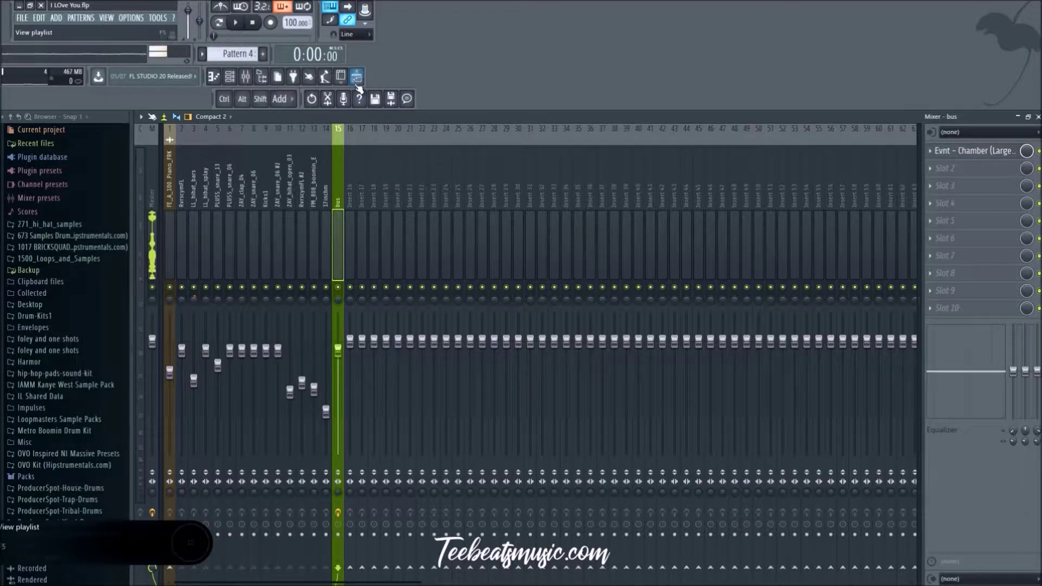
{"action": "left_click", "coordinate": [357, 79]}
{"action": "scroll", "coordinate": [371, 483], "scroll_direction": "up", "scroll_amount": 3}
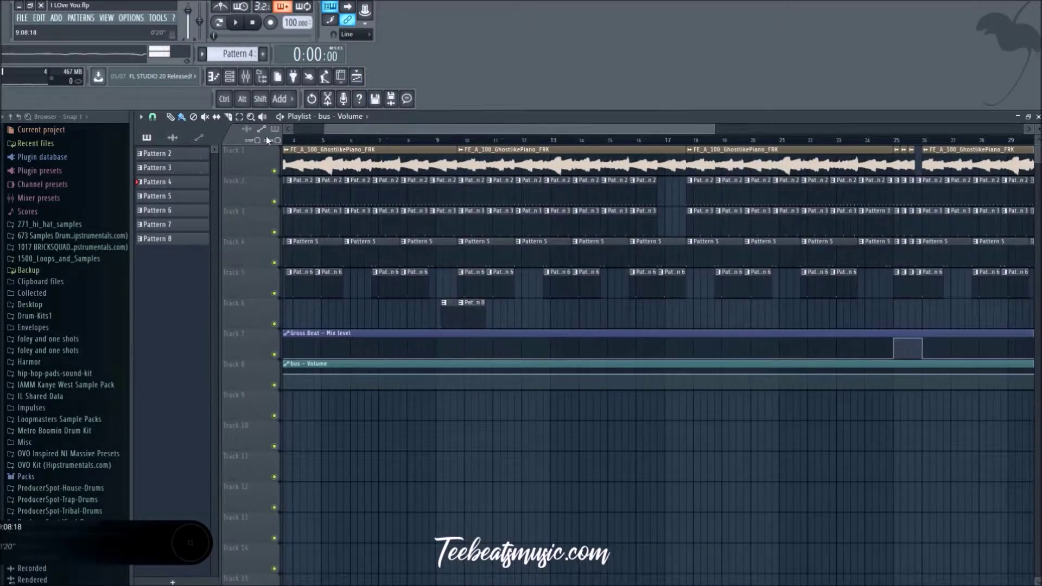
{"action": "key", "text": "space"}
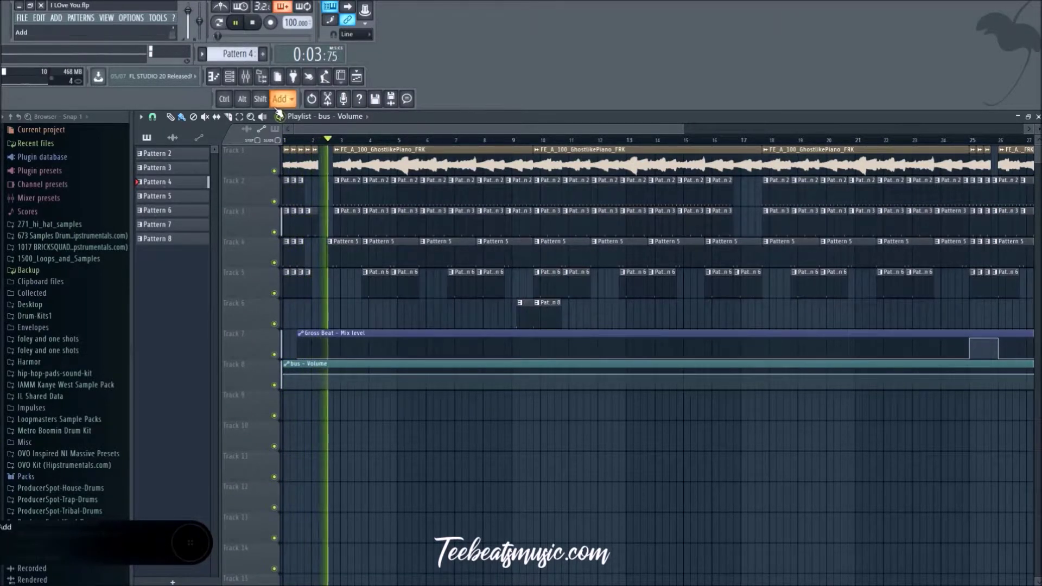
{"action": "key", "text": "space"}
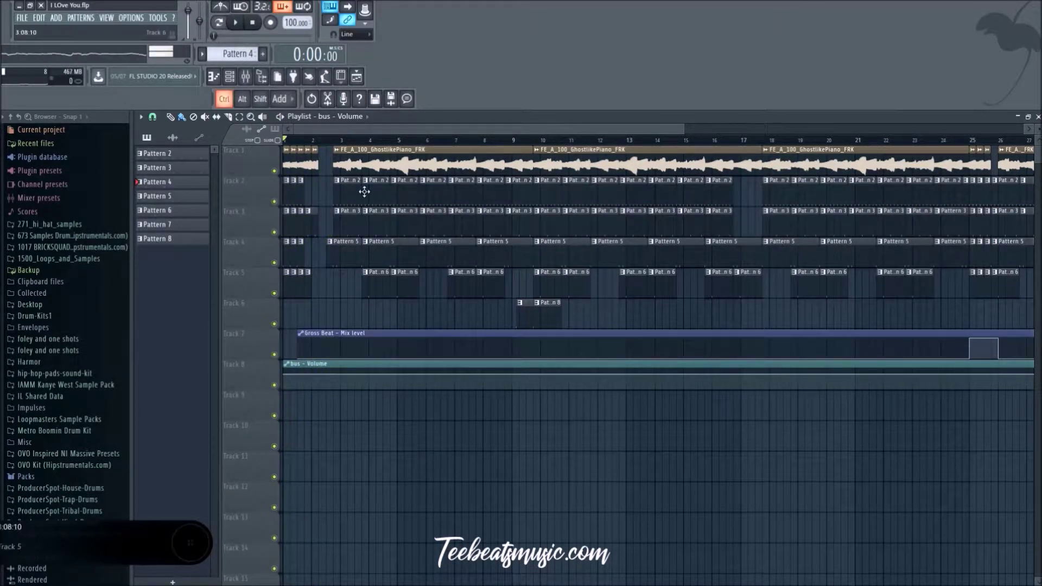
Activate the Draw tool and copy the value of the first point in the bus volume automation clip.
{"action": "scroll", "coordinate": [526, 528], "scroll_direction": "down", "scroll_amount": 4, "text": "ctrl"}
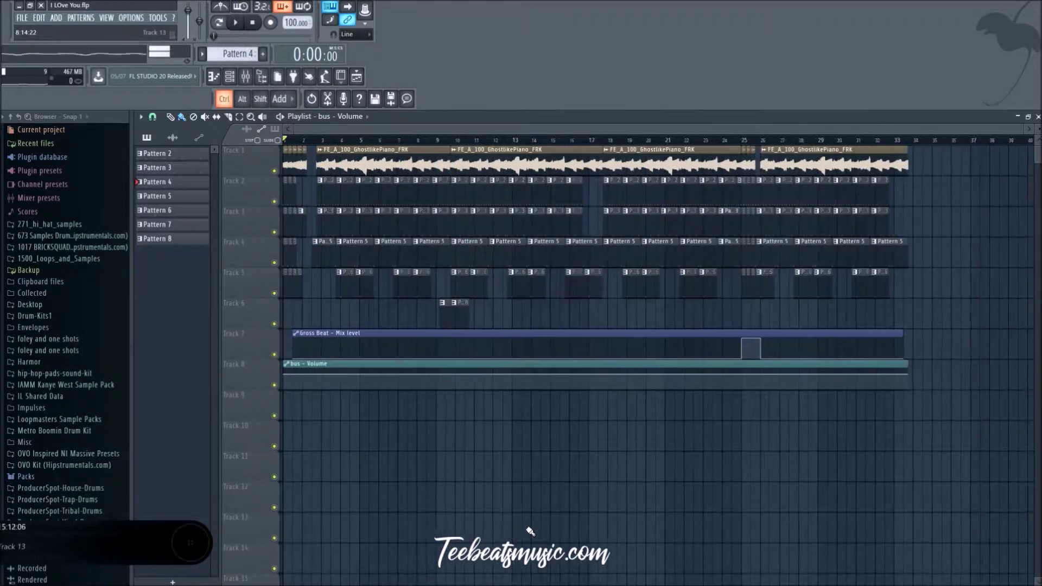
{"action": "scroll", "coordinate": [353, 507], "scroll_direction": "up", "scroll_amount": 4, "text": "ctrl"}
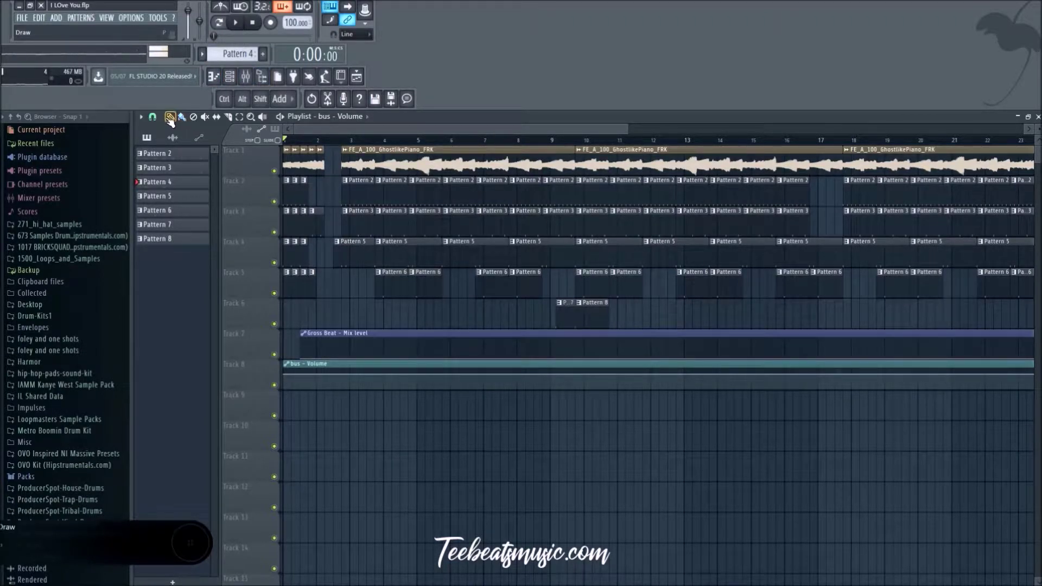
{"action": "scroll", "coordinate": [574, 419], "scroll_direction": "up", "scroll_amount": 8, "text": "ctrl"}
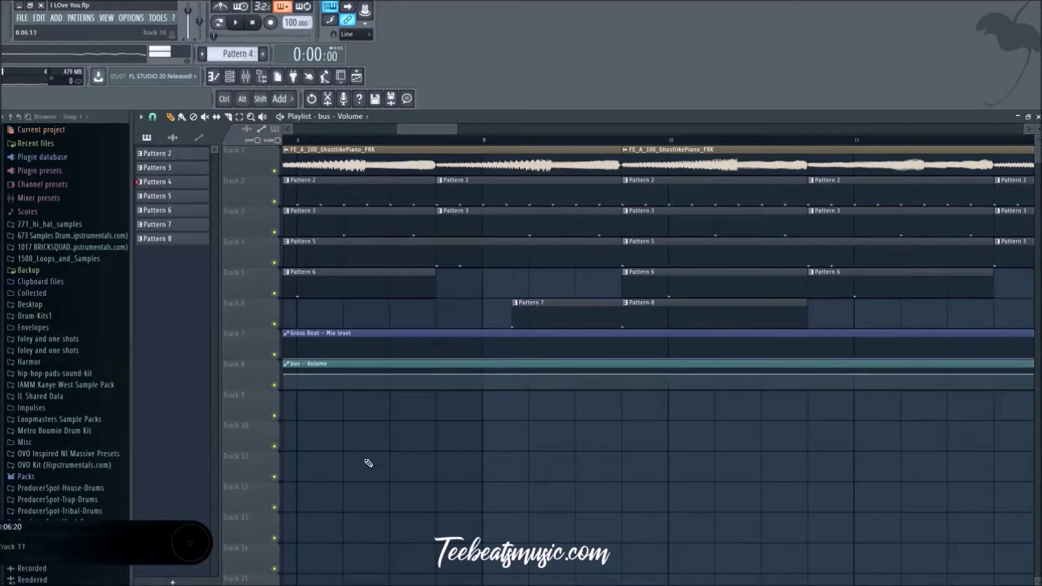
{"action": "scroll", "coordinate": [422, 142], "scroll_direction": "down", "scroll_amount": 10}
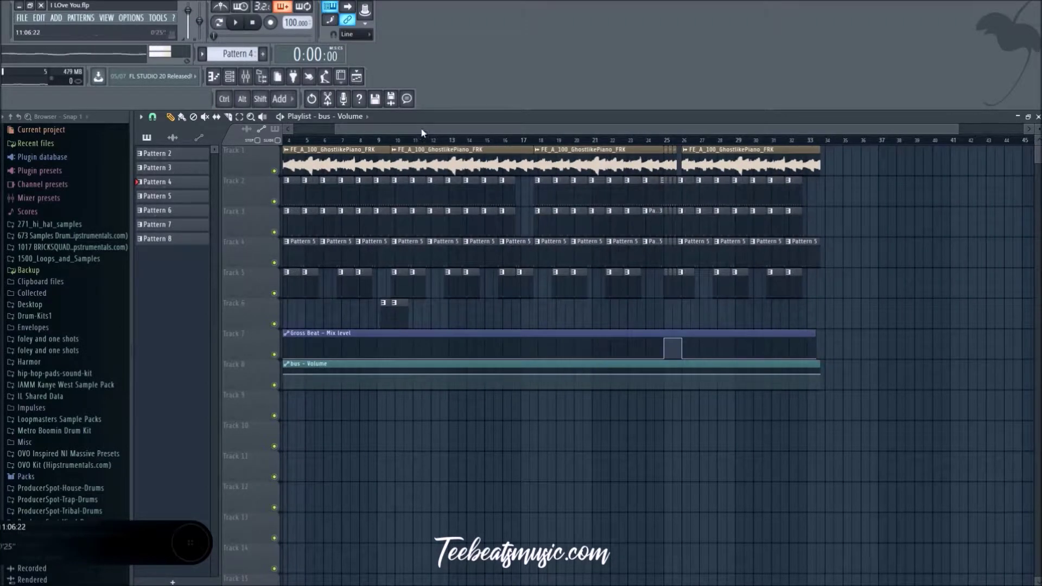
{"action": "left_click_drag", "start_coordinate": [422, 131], "coordinate": [364, 132]}
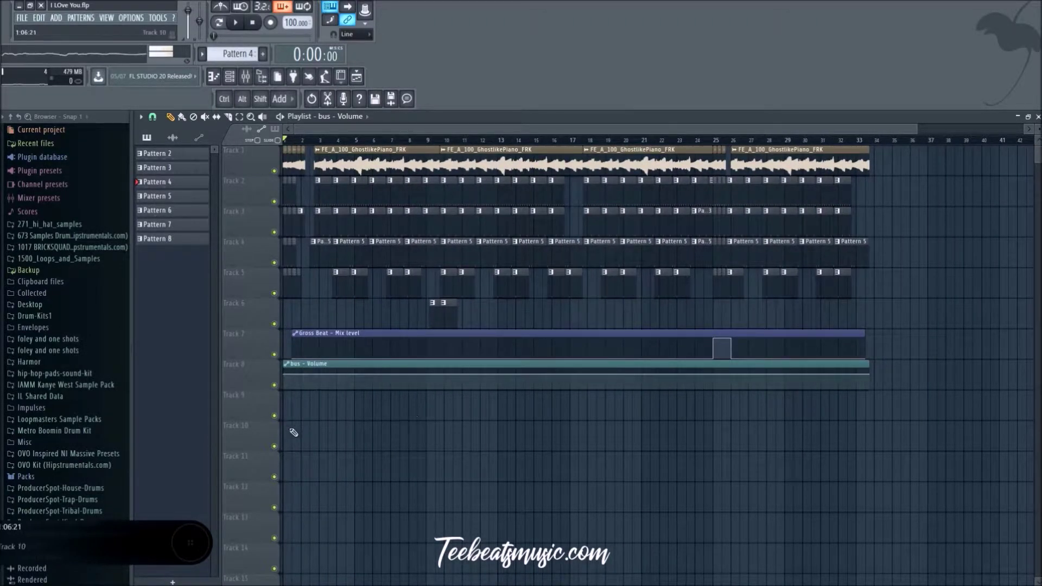
{"action": "right_click", "coordinate": [286, 375]}
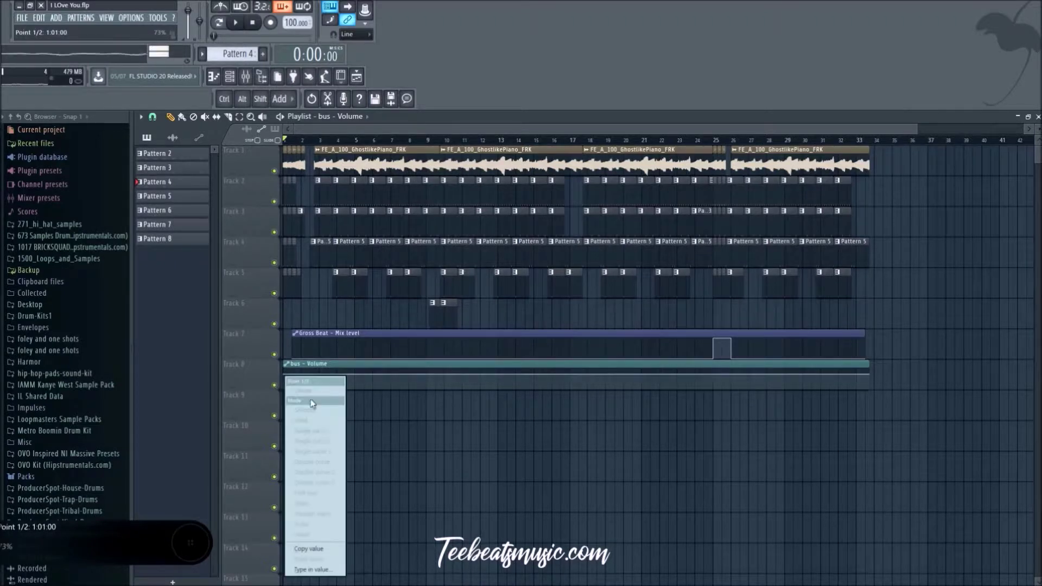
{"action": "left_click", "coordinate": [321, 549]}
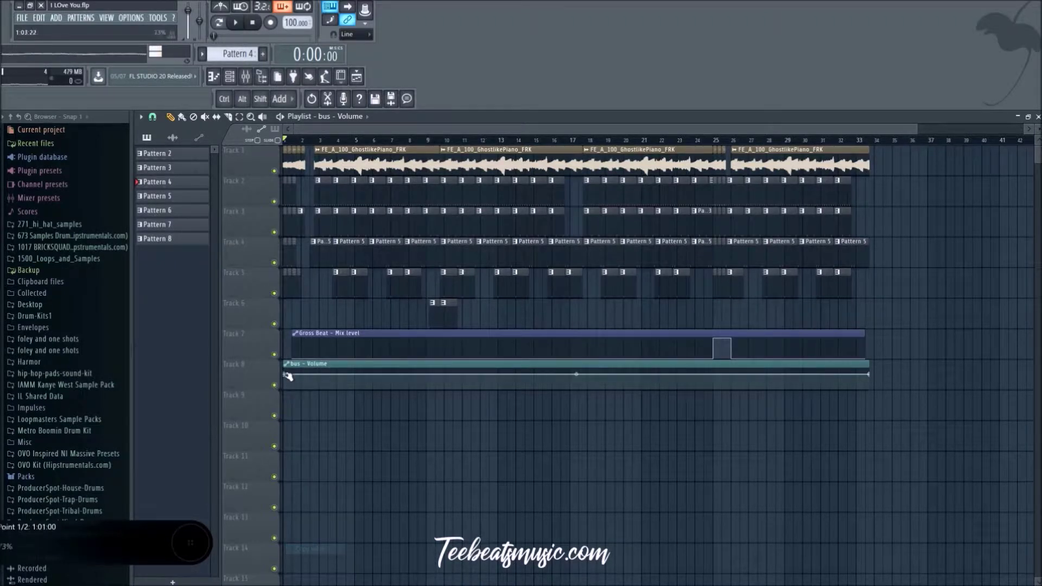
{"action": "right_click", "coordinate": [285, 375]}
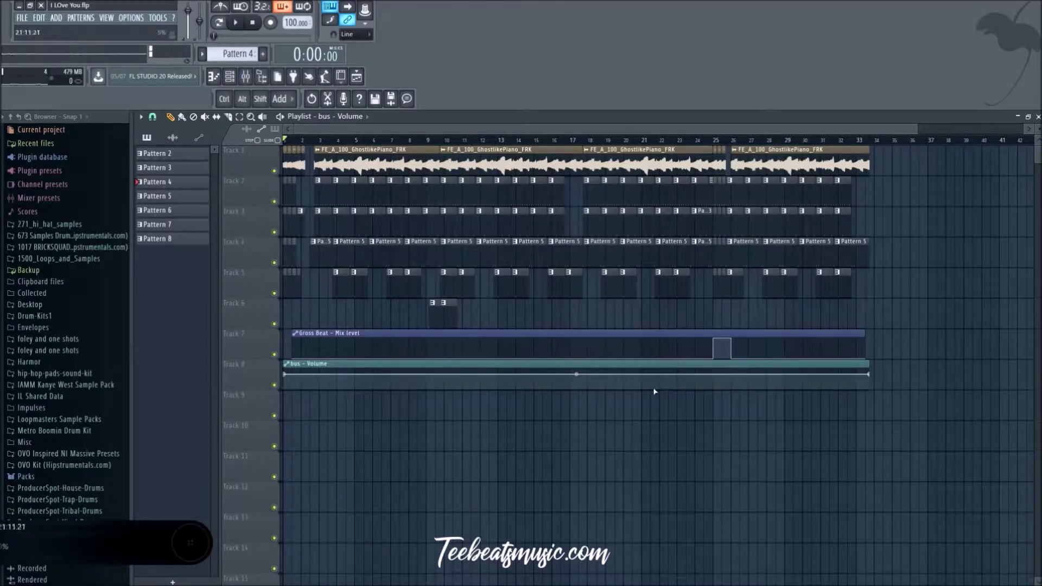
Copy the value of the opening point of the bus volume automation clip again.
{"action": "scroll", "coordinate": [749, 498], "scroll_direction": "up", "scroll_amount": 2}
{"action": "scroll", "coordinate": [746, 495], "scroll_direction": "down", "scroll_amount": 2}
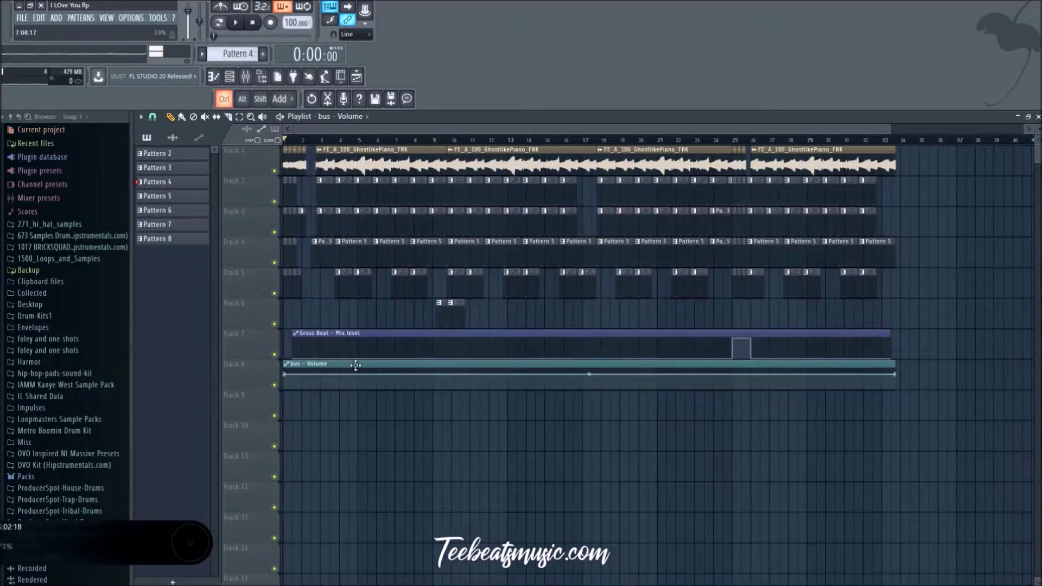
{"action": "right_click", "coordinate": [287, 375]}
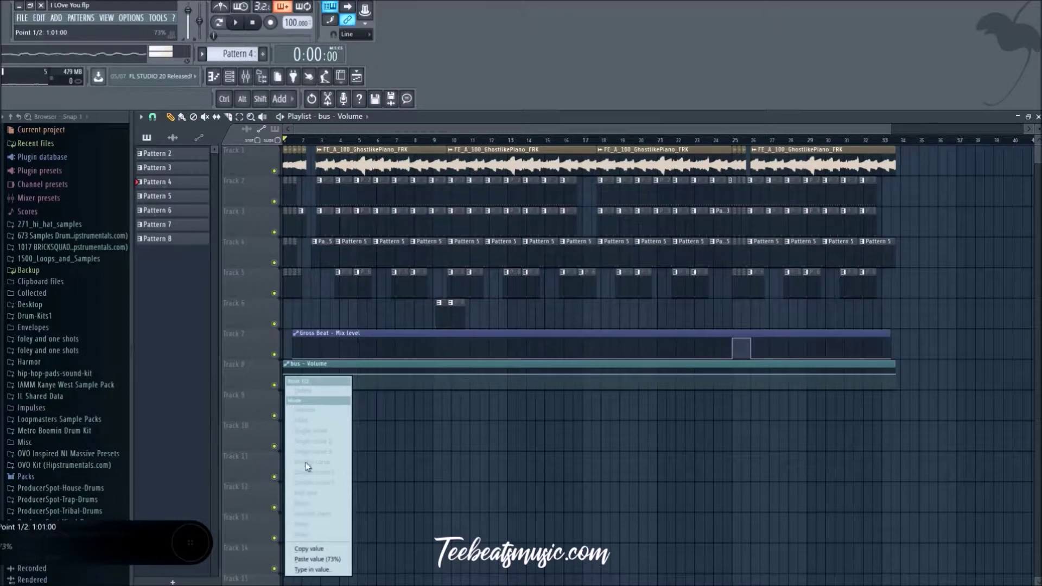
{"action": "left_click", "coordinate": [321, 550]}
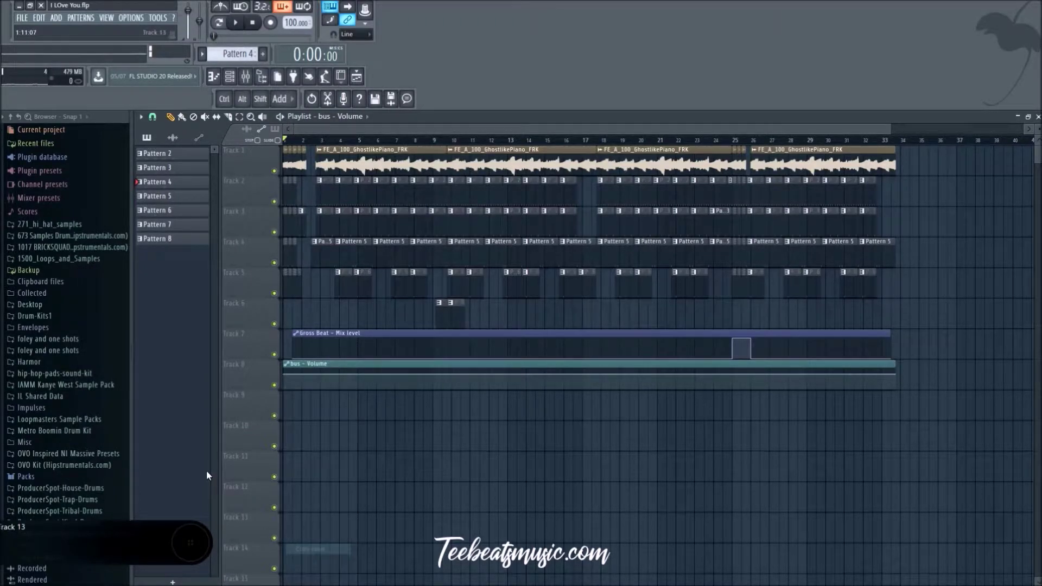
{"action": "left_click", "coordinate": [257, 77]}
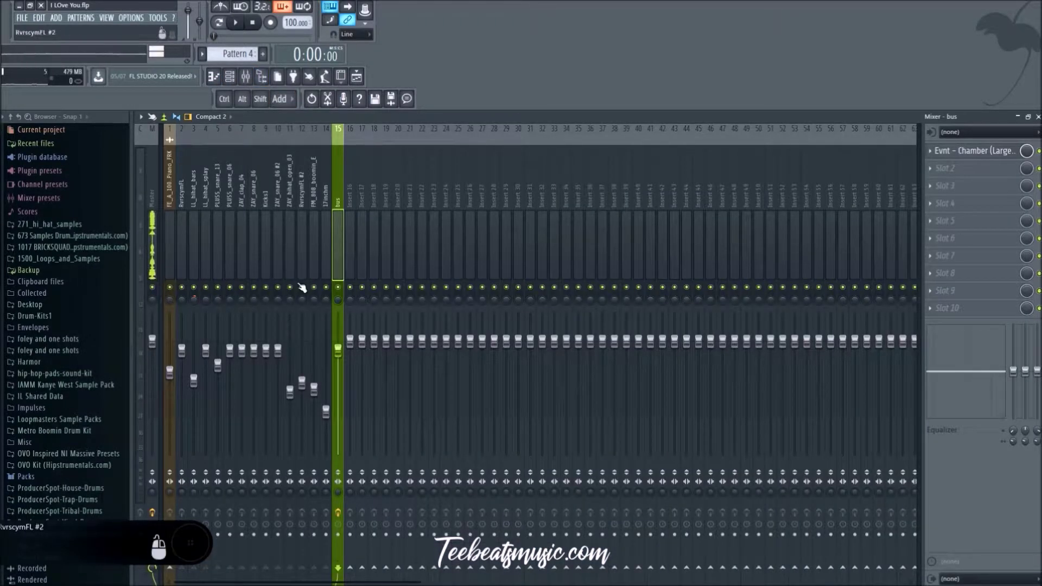
{"action": "left_click", "coordinate": [356, 77]}
{"action": "scroll", "coordinate": [646, 484], "scroll_direction": "up", "scroll_amount": 5}
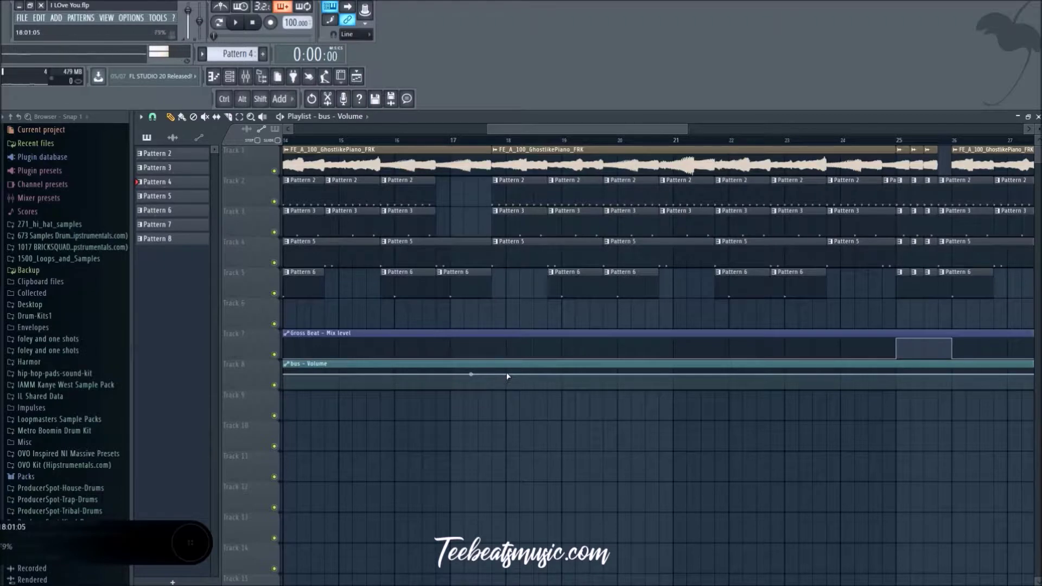
{"action": "scroll", "coordinate": [465, 423], "scroll_direction": "down", "scroll_amount": 4}
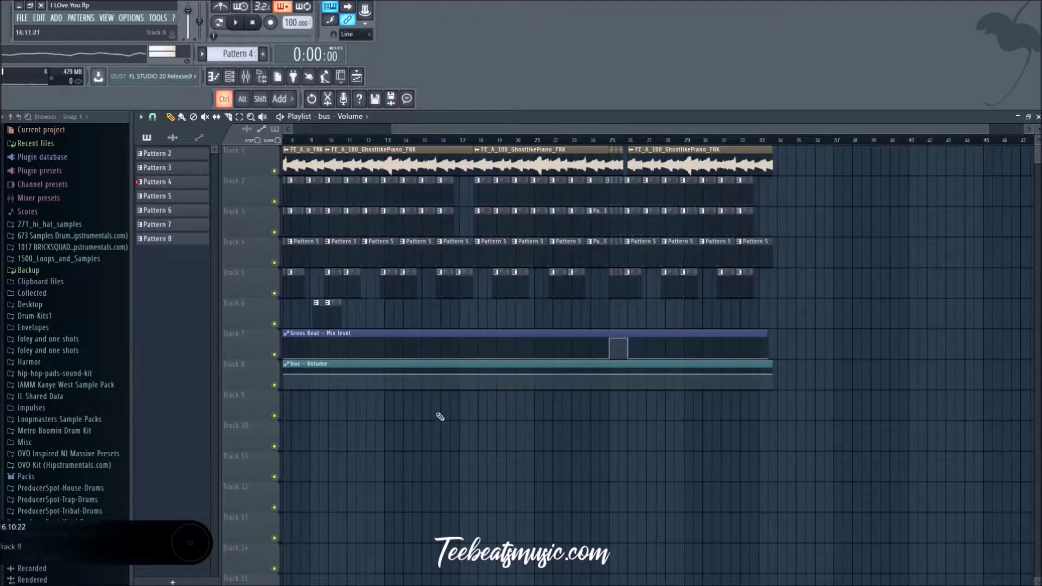
{"action": "scroll", "coordinate": [635, 430], "scroll_direction": "up", "scroll_amount": 4}
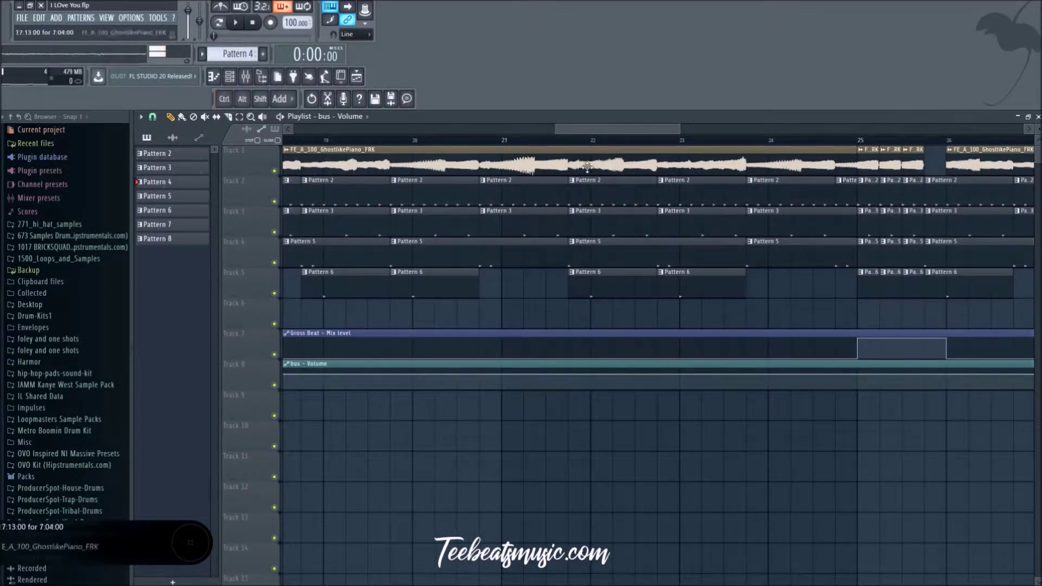
{"action": "scroll", "coordinate": [529, 358], "scroll_direction": "down", "scroll_amount": 5}
{"action": "left_click_drag", "start_coordinate": [903, 480], "coordinate": [320, 161]}
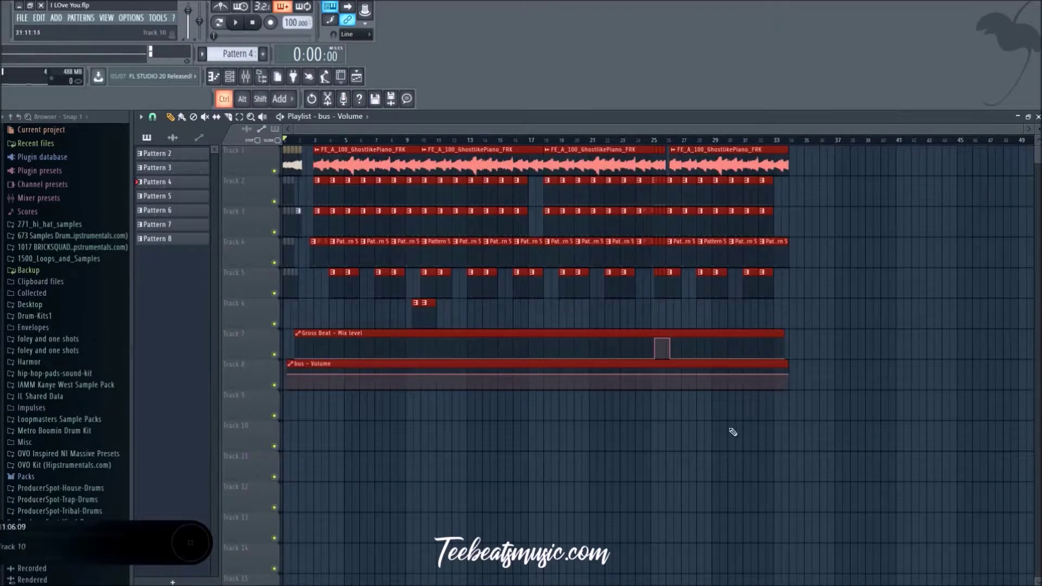
{"action": "scroll", "coordinate": [659, 449], "scroll_direction": "up", "scroll_amount": 3}
{"action": "left_click", "coordinate": [654, 463]}
Add points to the bus volume clip at bars 22 and 24 and paste the copied value into both.
{"action": "scroll", "coordinate": [478, 485], "scroll_direction": "up", "scroll_amount": 2}
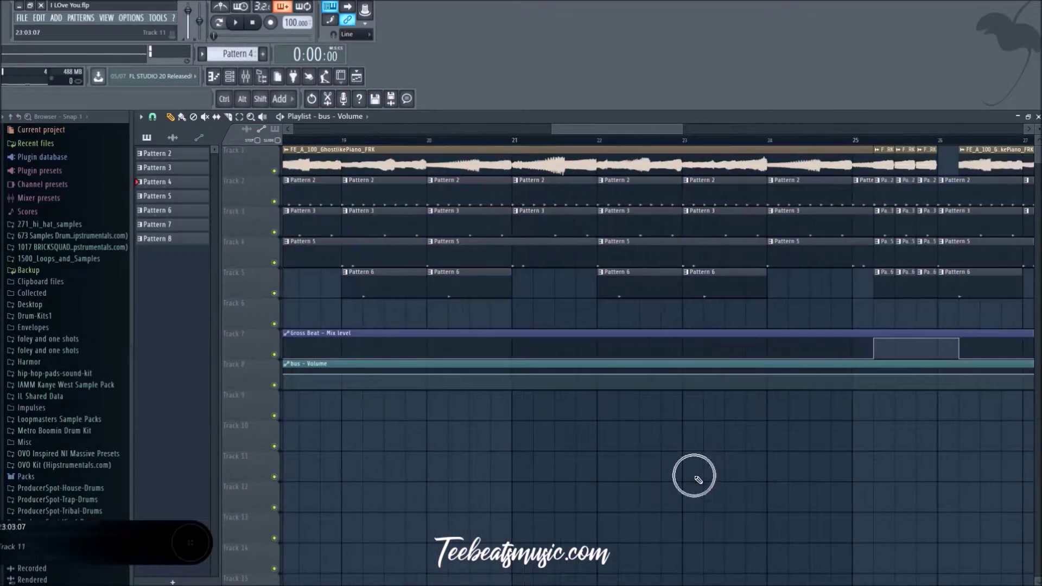
{"action": "right_click", "coordinate": [597, 374]}
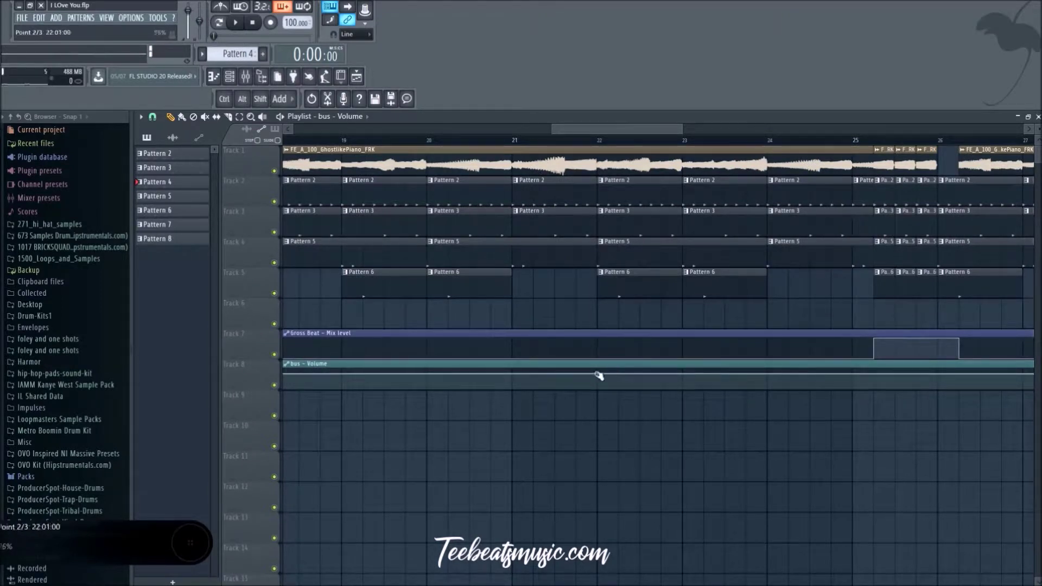
{"action": "right_click", "coordinate": [771, 374]}
{"action": "right_click", "coordinate": [771, 375]}
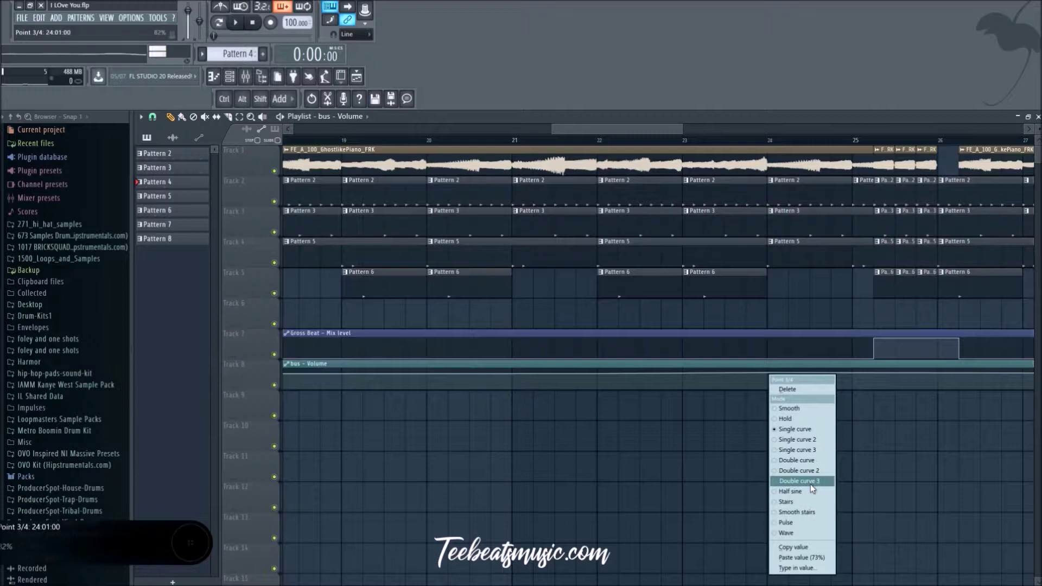
{"action": "left_click", "coordinate": [813, 558]}
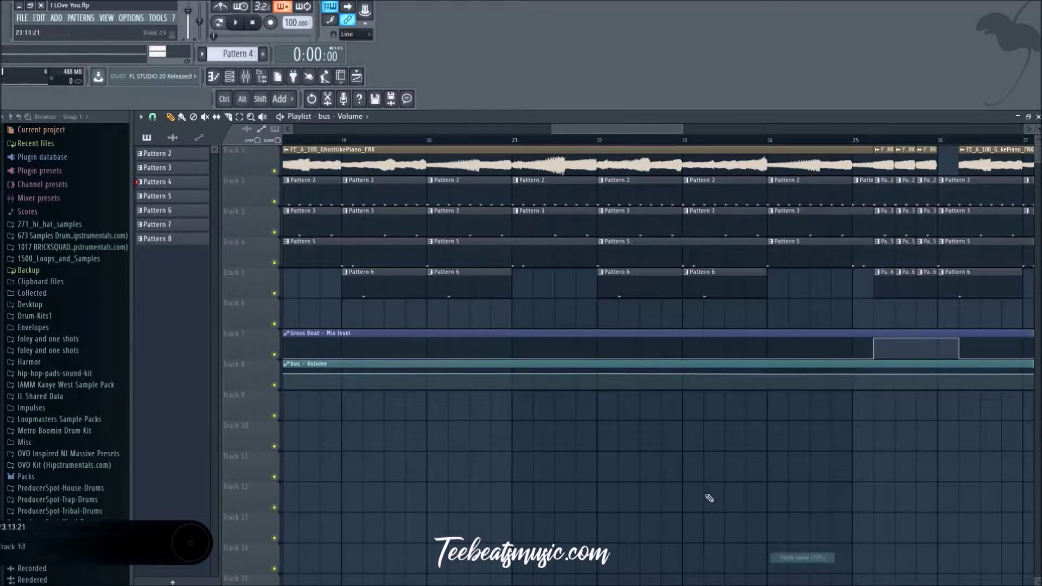
{"action": "right_click", "coordinate": [598, 374]}
{"action": "left_click", "coordinate": [643, 555]}
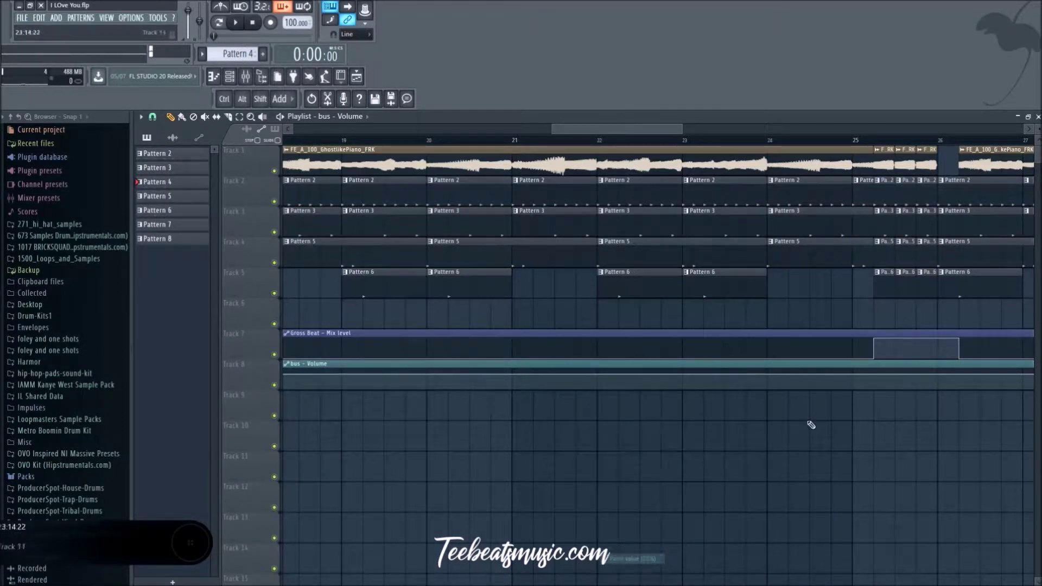
Add a second point at bar 24 and lower the earlier one to ramp the volume down from bar 22, adjusting its depth during playback.
{"action": "right_click", "coordinate": [769, 385]}
{"action": "left_click_drag", "start_coordinate": [770, 385], "coordinate": [771, 383]}
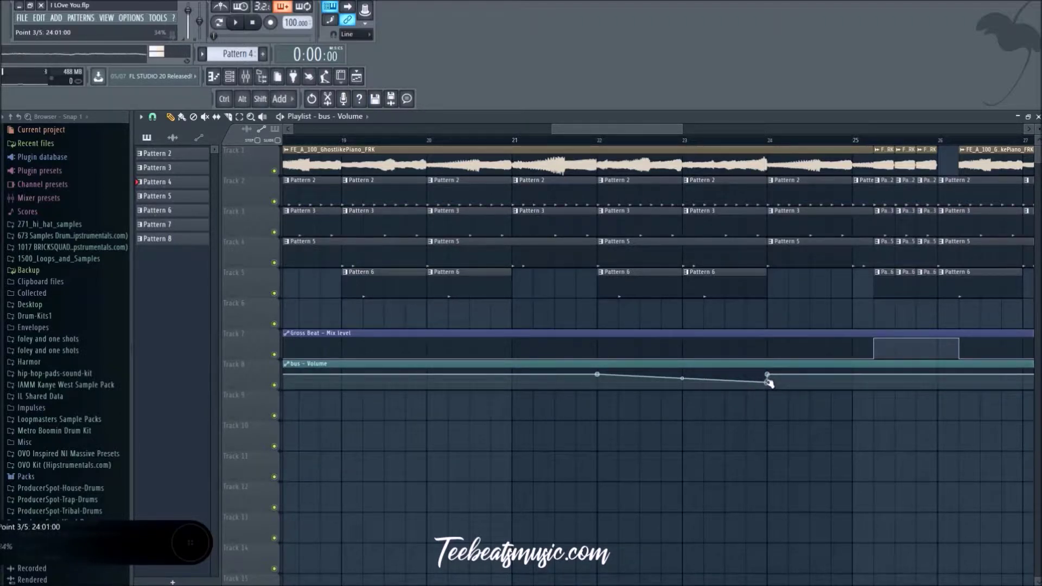
{"action": "left_click", "coordinate": [577, 140]}
{"action": "key", "text": "space"}
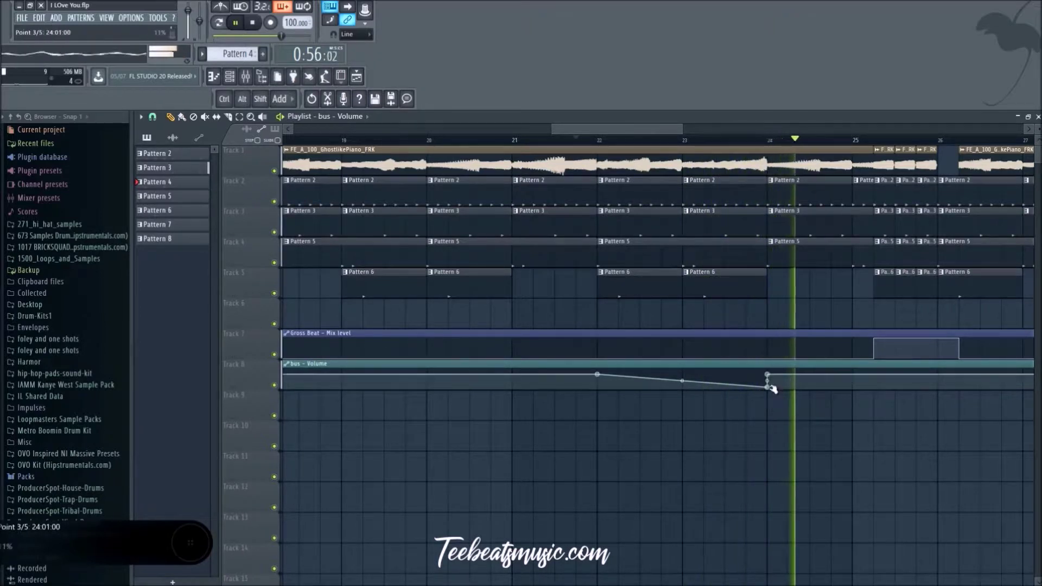
{"action": "key", "text": "space"}
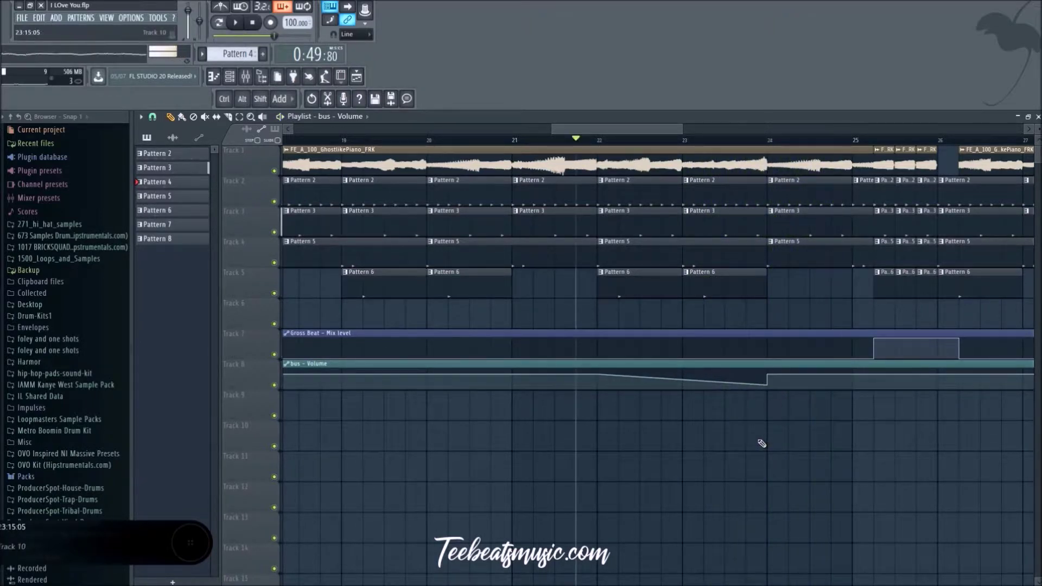
Play the arrangement through the bus volume dip between bars 22 and 24.
{"action": "scroll", "coordinate": [705, 412], "scroll_direction": "down", "scroll_amount": 4}
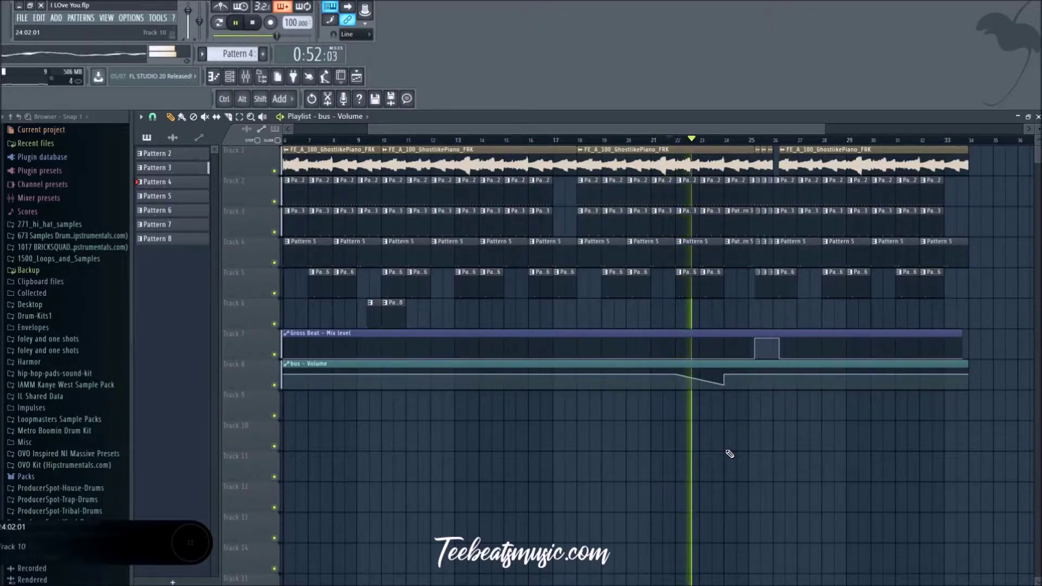
{"action": "scroll", "coordinate": [458, 489], "scroll_direction": "down", "scroll_amount": 3}
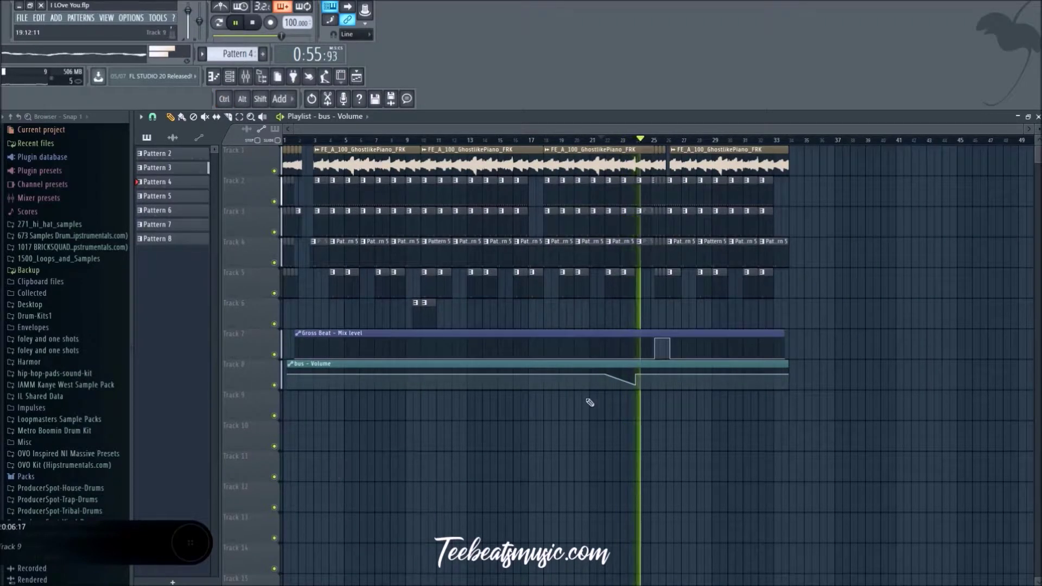
{"action": "key", "text": "space"}
Move the bus volume clip to start at bar 1 and extend its end past the last piano clip.
{"action": "scroll", "coordinate": [613, 331], "scroll_direction": "up", "scroll_amount": 4}
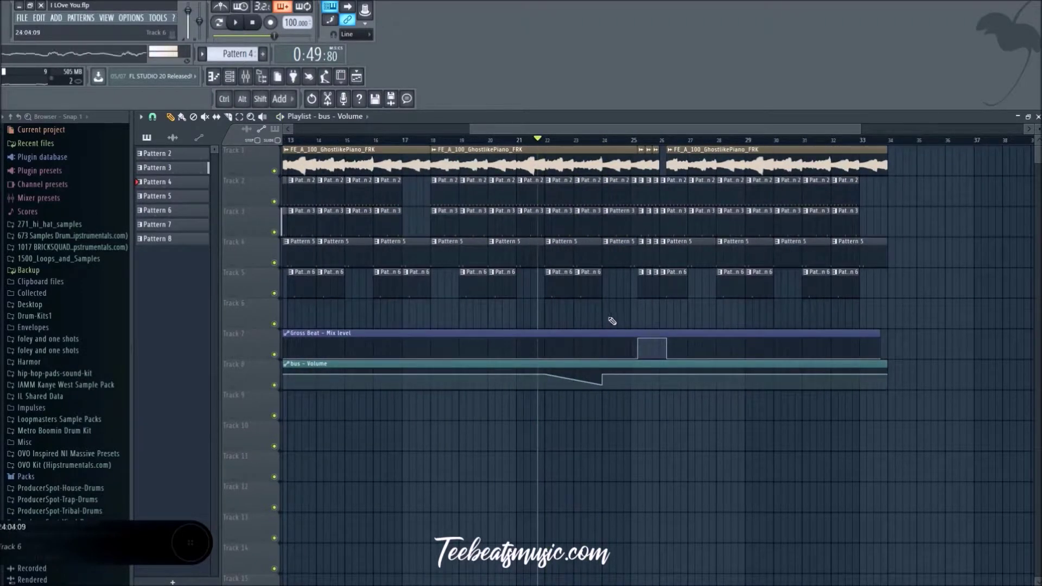
{"action": "scroll", "coordinate": [540, 519], "scroll_direction": "down", "scroll_amount": 4}
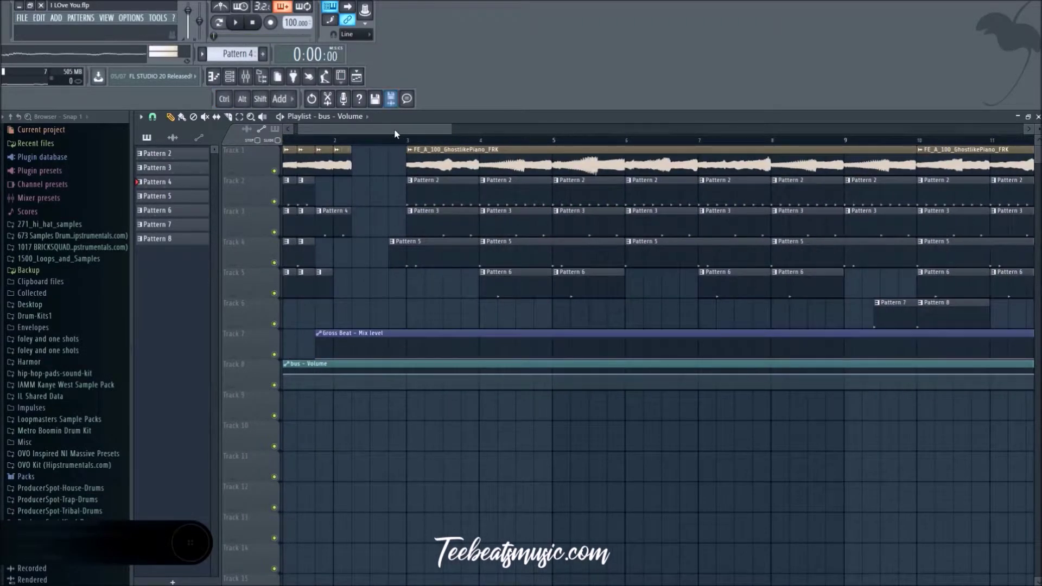
{"action": "left_click_drag", "start_coordinate": [394, 134], "coordinate": [381, 135]}
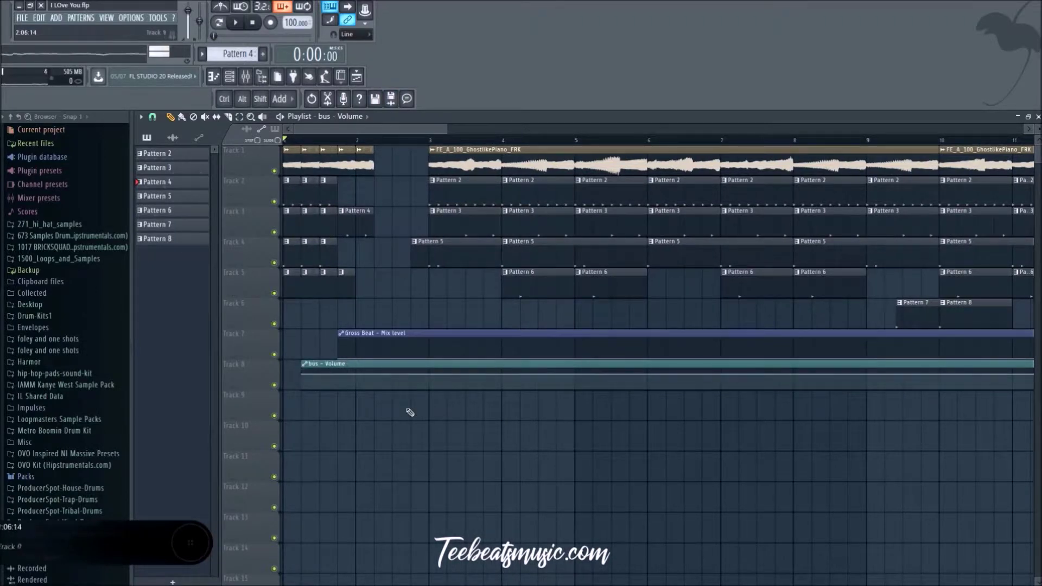
{"action": "scroll", "coordinate": [752, 311], "scroll_direction": "down", "scroll_amount": 5}
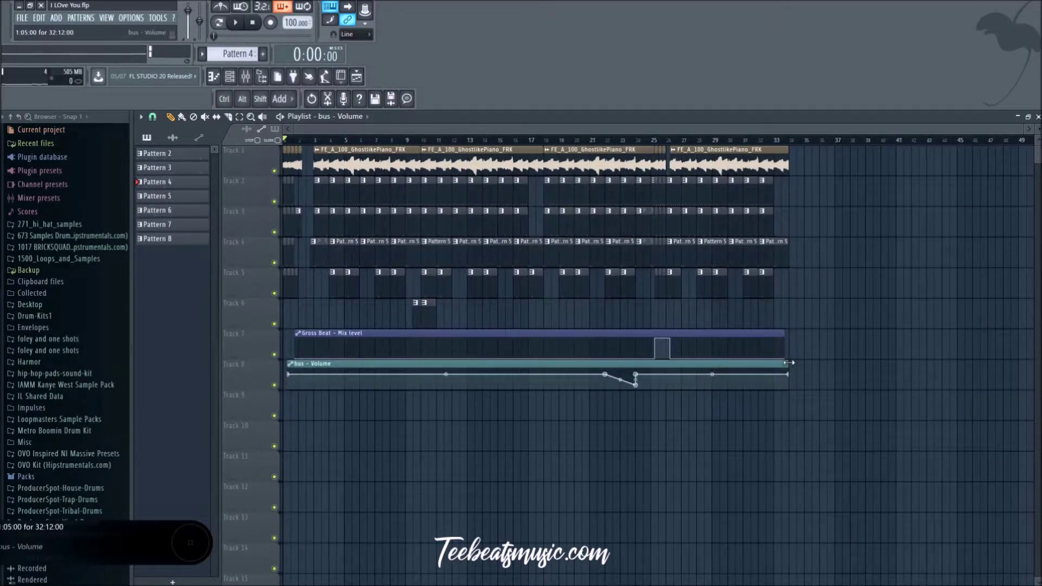
{"action": "left_click_drag", "start_coordinate": [787, 363], "coordinate": [766, 366]}
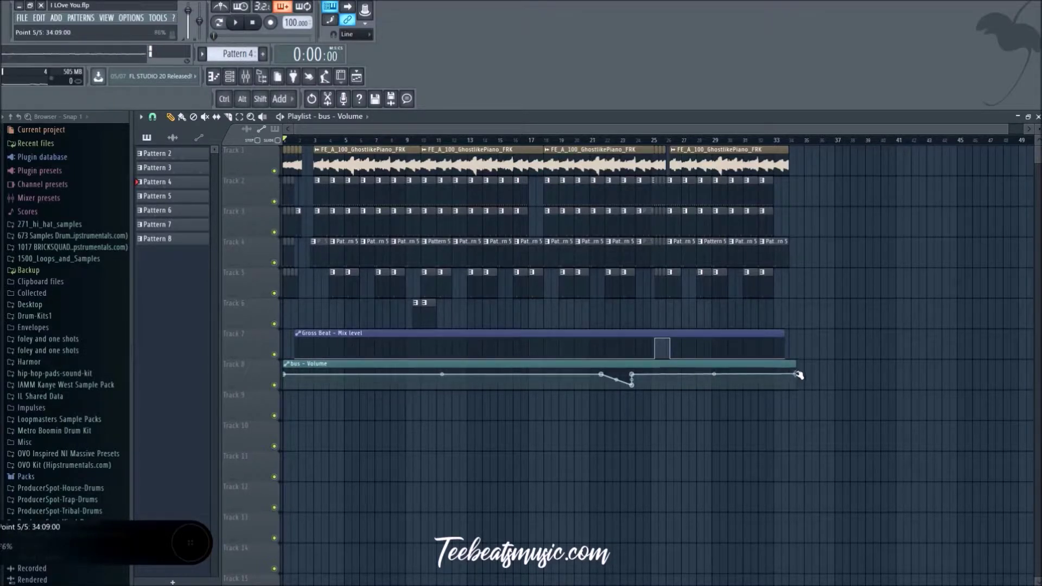
Realign the points of the bus volume dip so it starts at bar 22 and ends at bar 24.
{"action": "scroll", "coordinate": [403, 534], "scroll_direction": "up", "scroll_amount": 2}
{"action": "left_click_drag", "start_coordinate": [510, 129], "coordinate": [379, 113]}
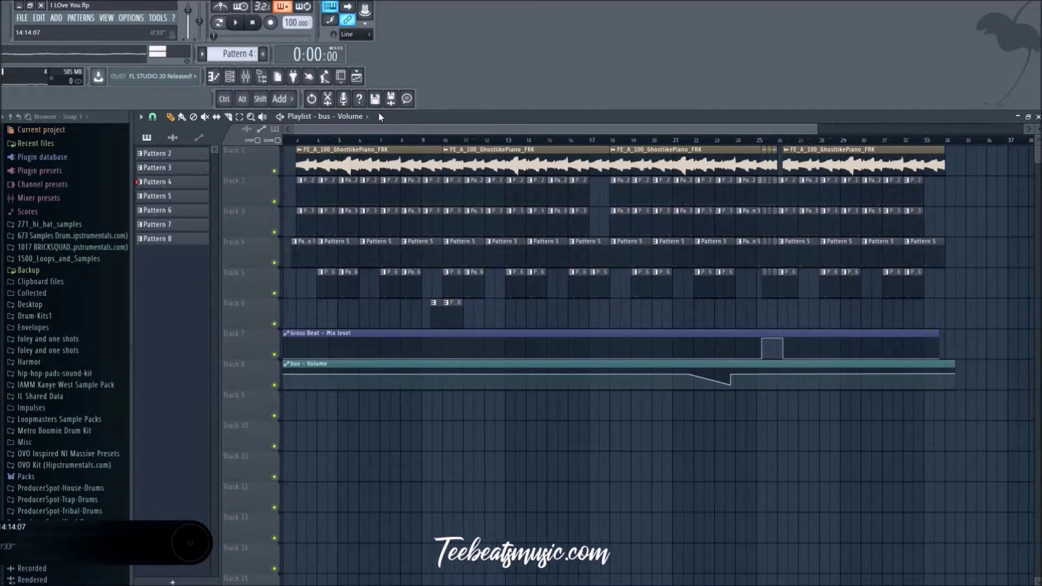
{"action": "scroll", "coordinate": [808, 437], "scroll_direction": "up", "scroll_amount": 5}
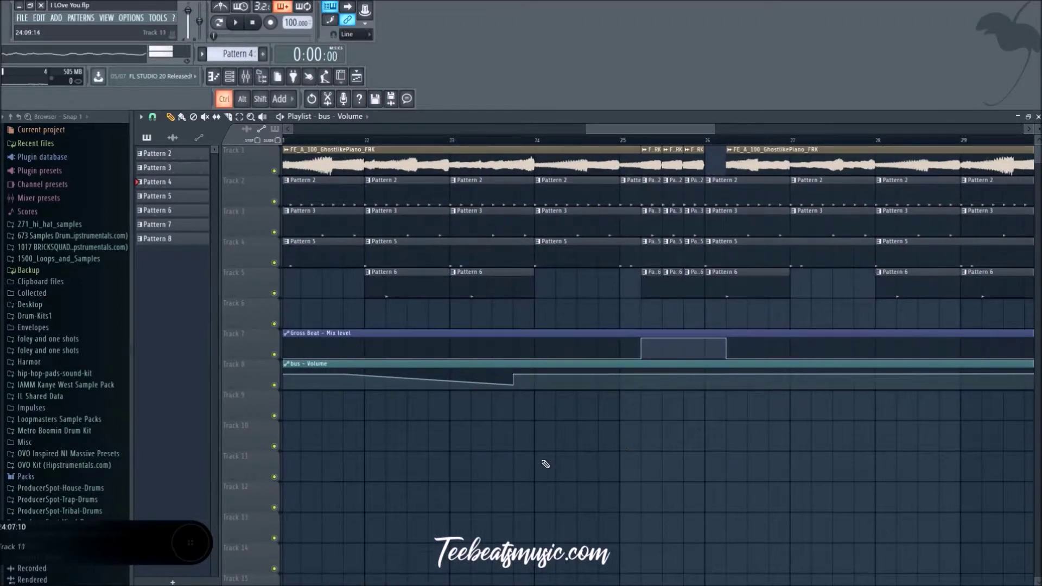
{"action": "scroll", "coordinate": [545, 463], "scroll_direction": "down", "scroll_amount": 1}
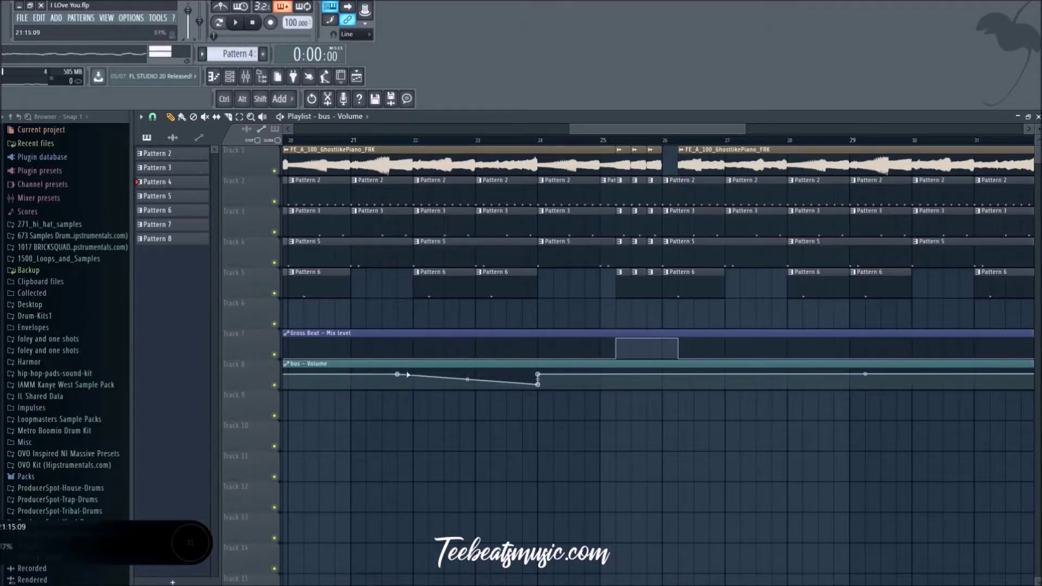
{"action": "scroll", "coordinate": [399, 463], "scroll_direction": "down", "scroll_amount": 4, "text": "ctrl"}
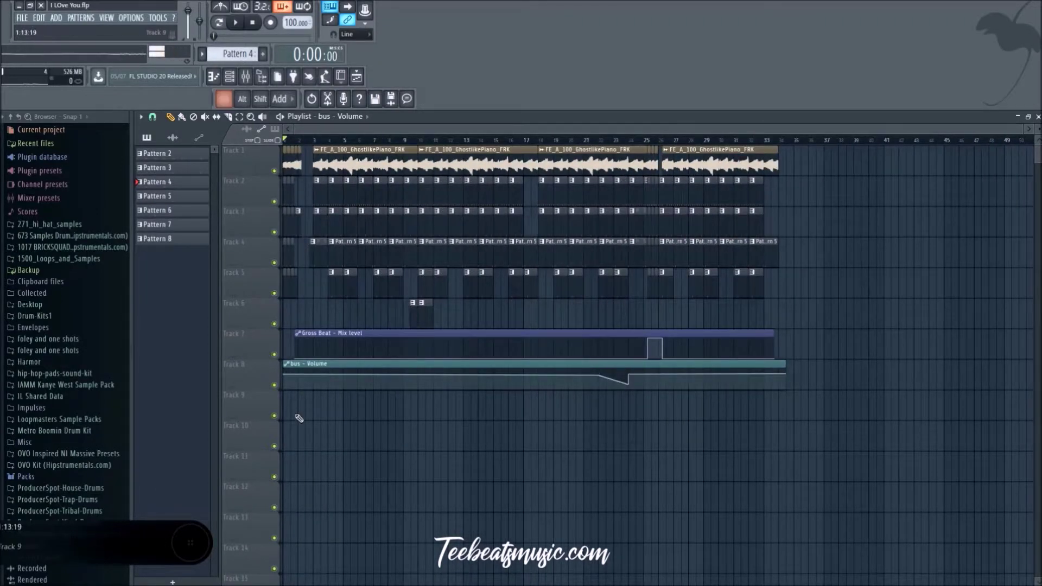
Create a volume fade-in by adding a bar 3 point with the pasted value and lowering the clip's first point to the minimum.
{"action": "scroll", "coordinate": [298, 418], "scroll_direction": "up", "scroll_amount": 4, "text": "ctrl"}
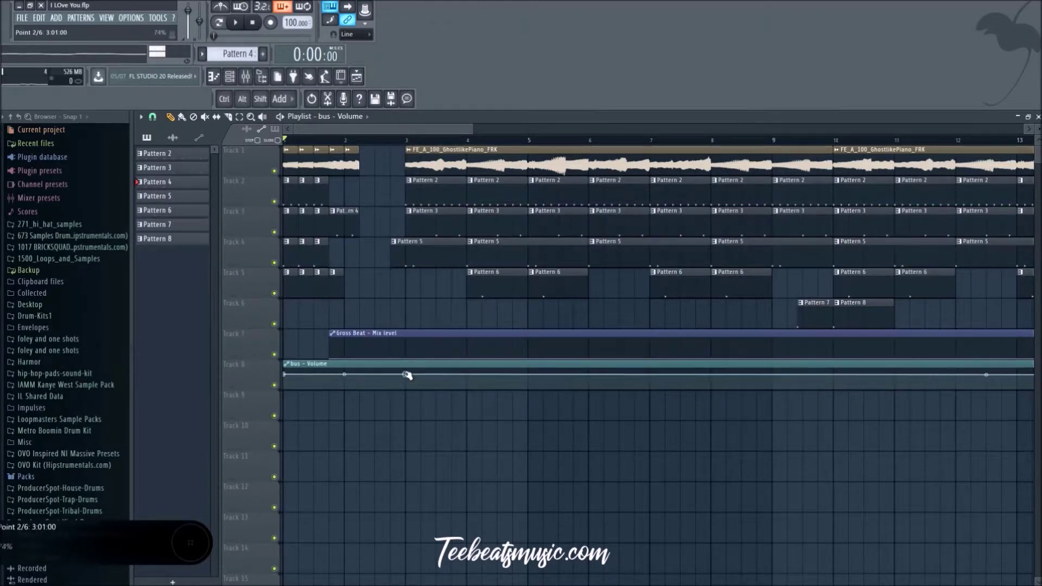
{"action": "right_click", "coordinate": [406, 375]}
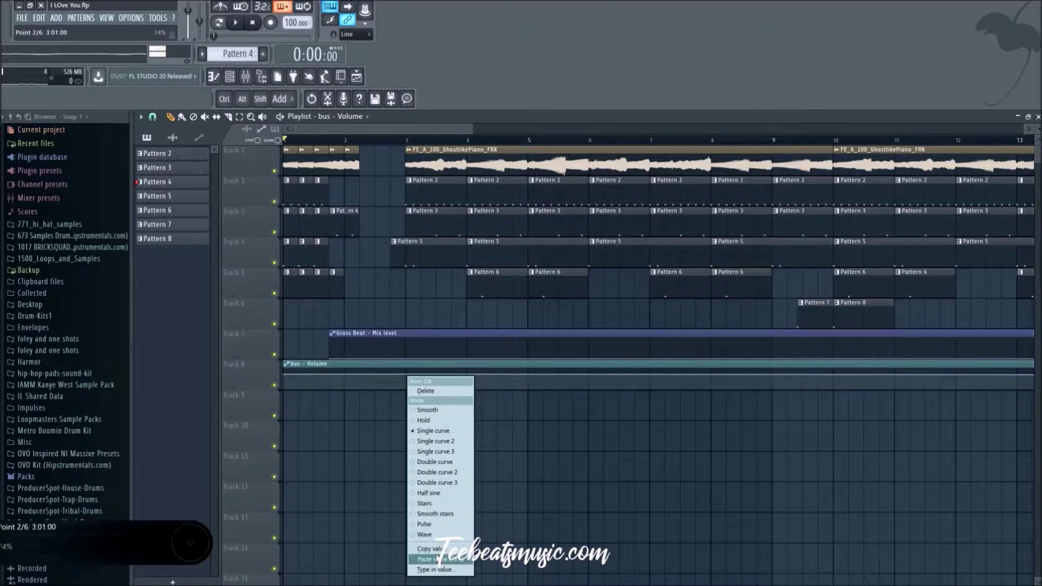
{"action": "left_click", "coordinate": [434, 559]}
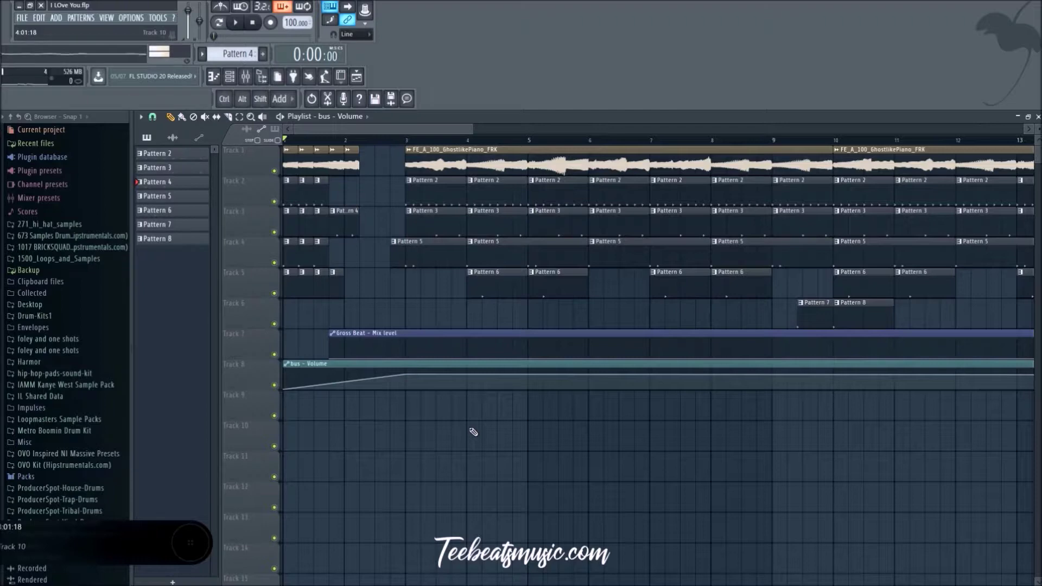
Play the opening bars to hear the bus volume fade-in up to bar 3.
{"action": "scroll", "coordinate": [410, 377], "scroll_direction": "down", "scroll_amount": 3, "text": "ctrl"}
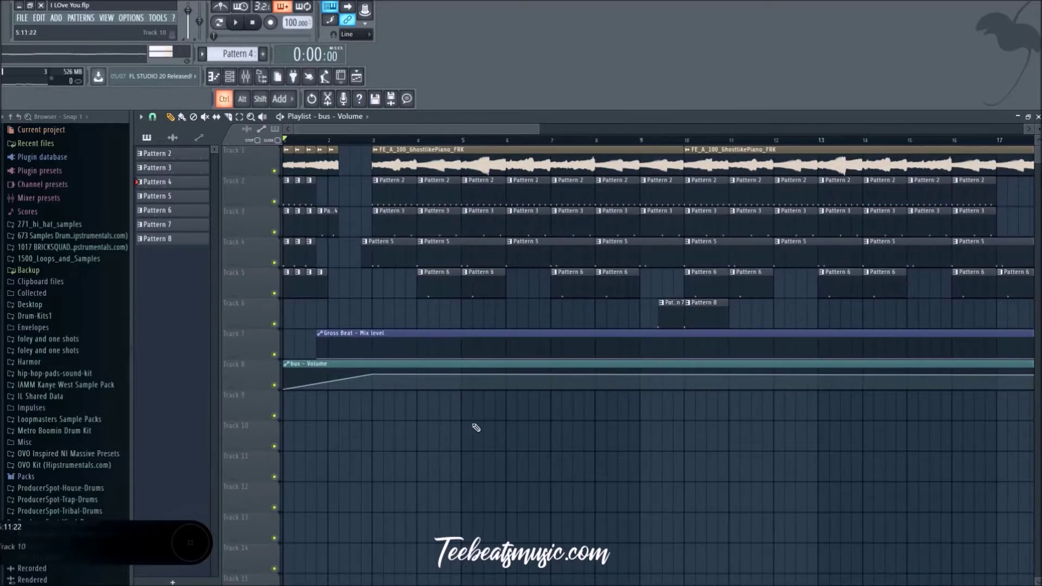
{"action": "scroll", "coordinate": [408, 376], "scroll_direction": "down", "scroll_amount": 3}
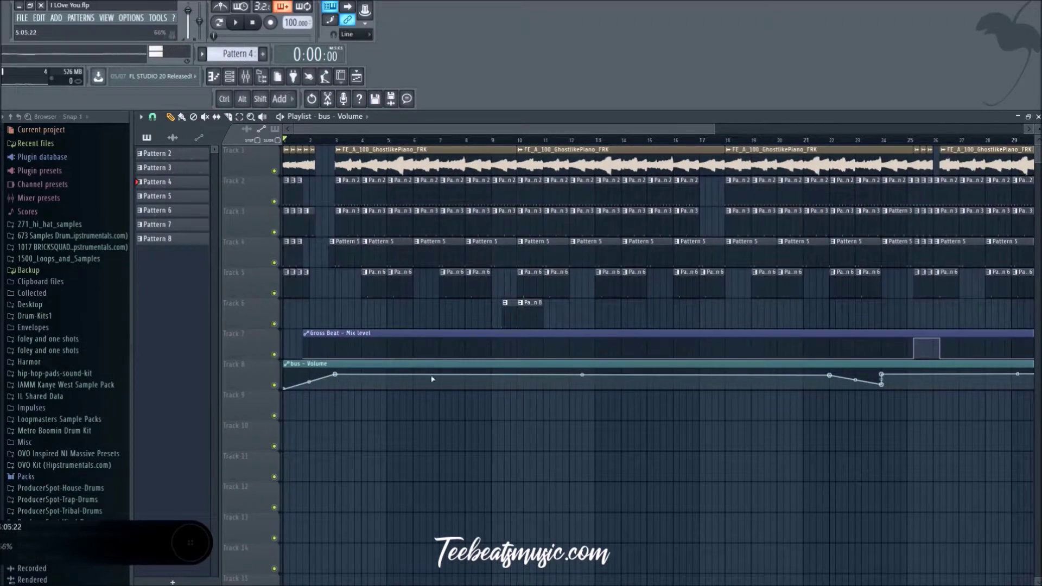
{"action": "scroll", "coordinate": [294, 474], "scroll_direction": "up", "scroll_amount": 3, "text": "ctrl"}
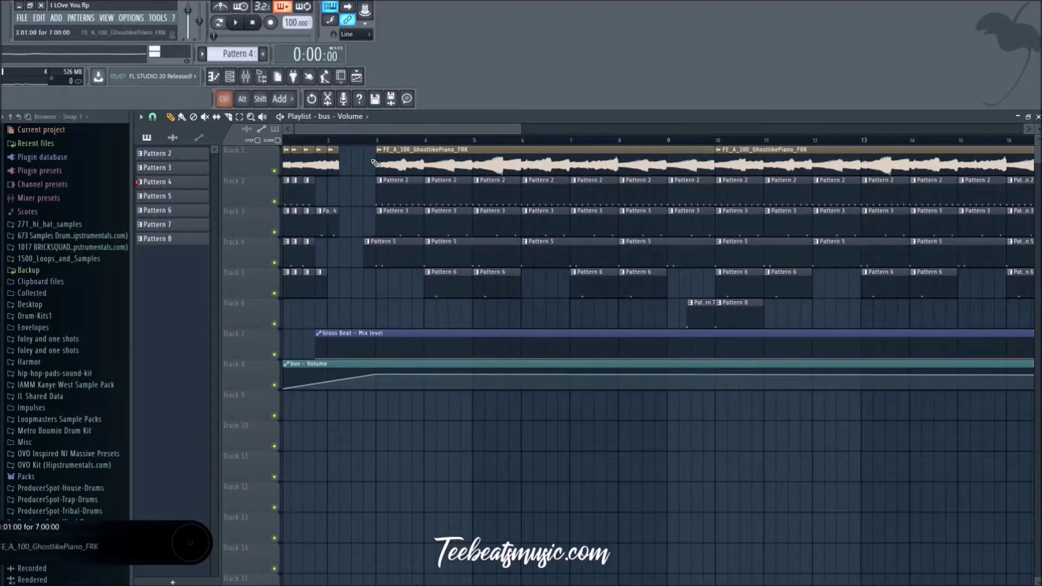
{"action": "key", "text": "space"}
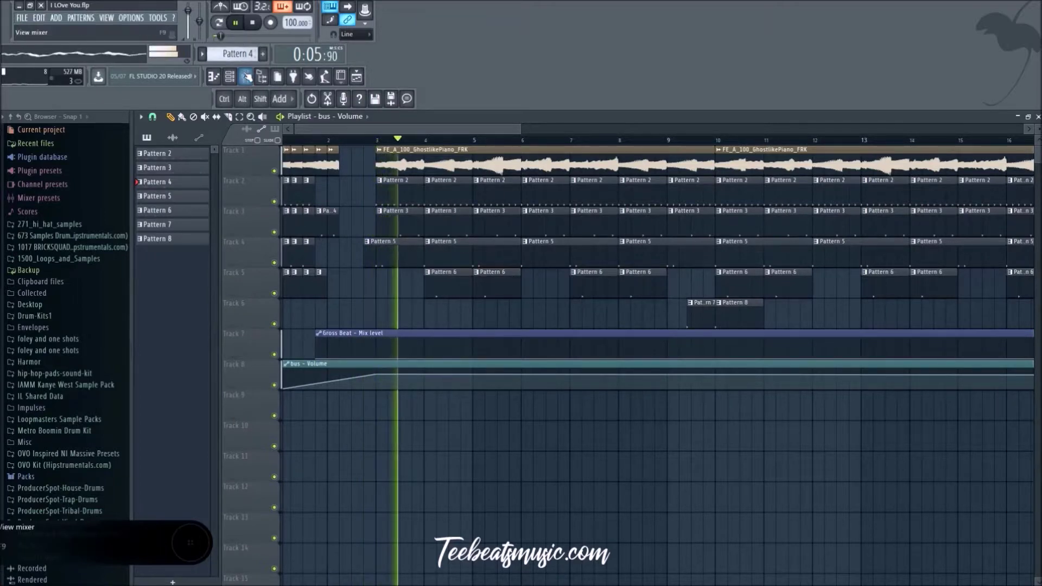
{"action": "key", "text": "space"}
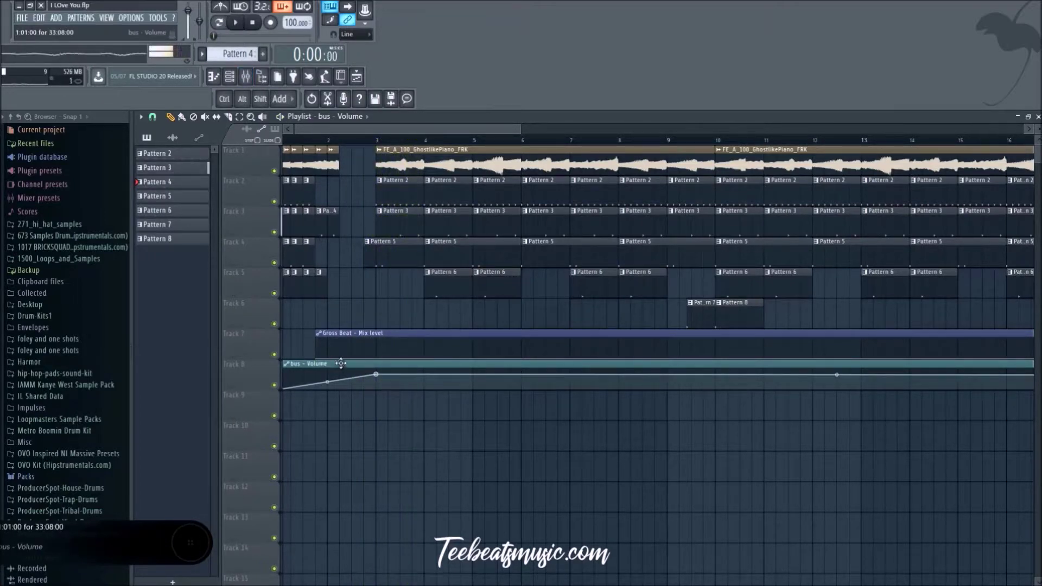
Flatten the bus volume fade-in by adding a second point at bar 1 with the pasted 73% value.
{"action": "left_click", "coordinate": [246, 78]}
{"action": "left_click", "coordinate": [246, 78]}
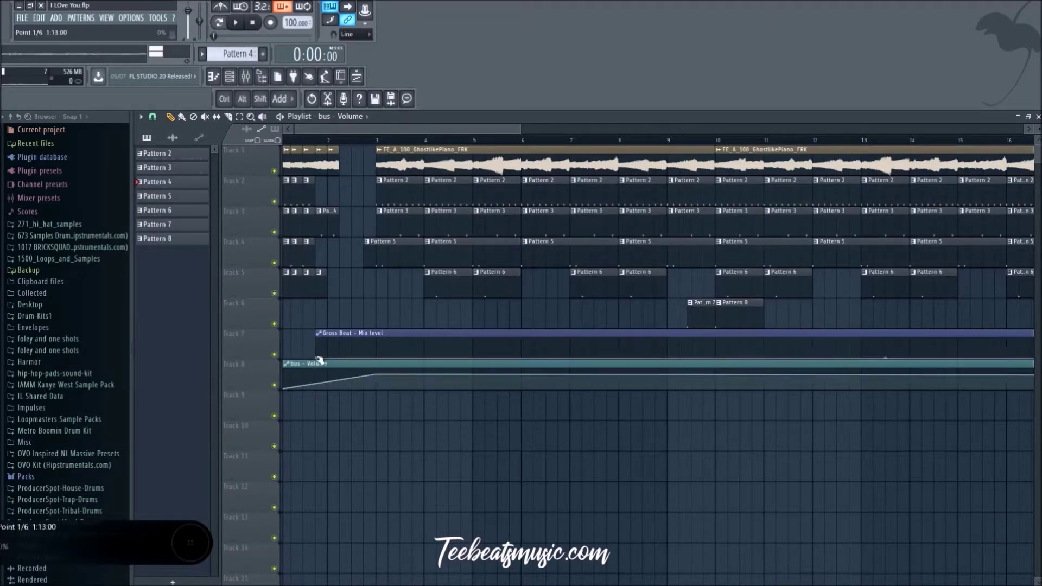
{"action": "right_click", "coordinate": [293, 383]}
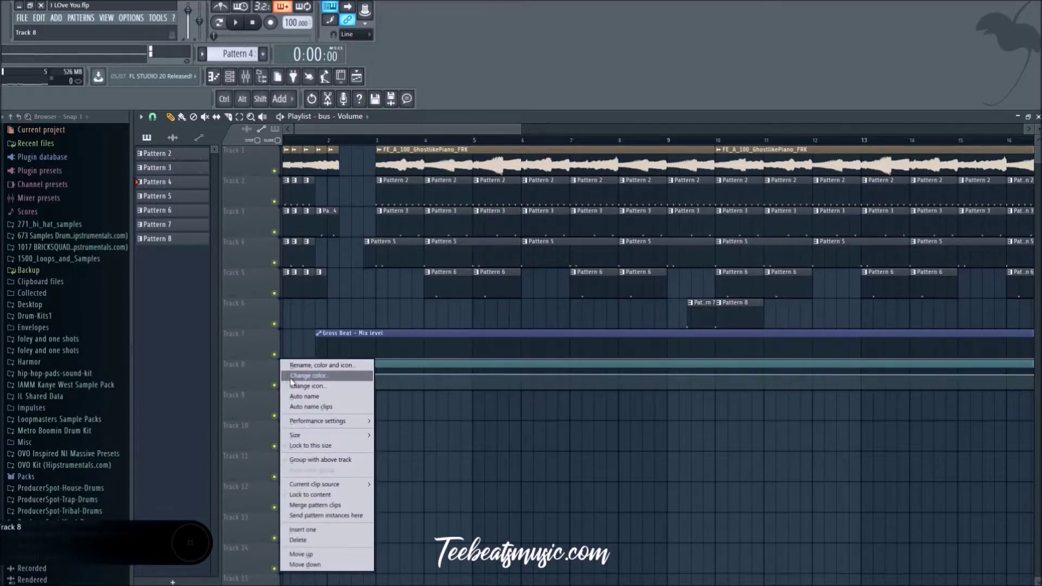
{"action": "left_click", "coordinate": [432, 450]}
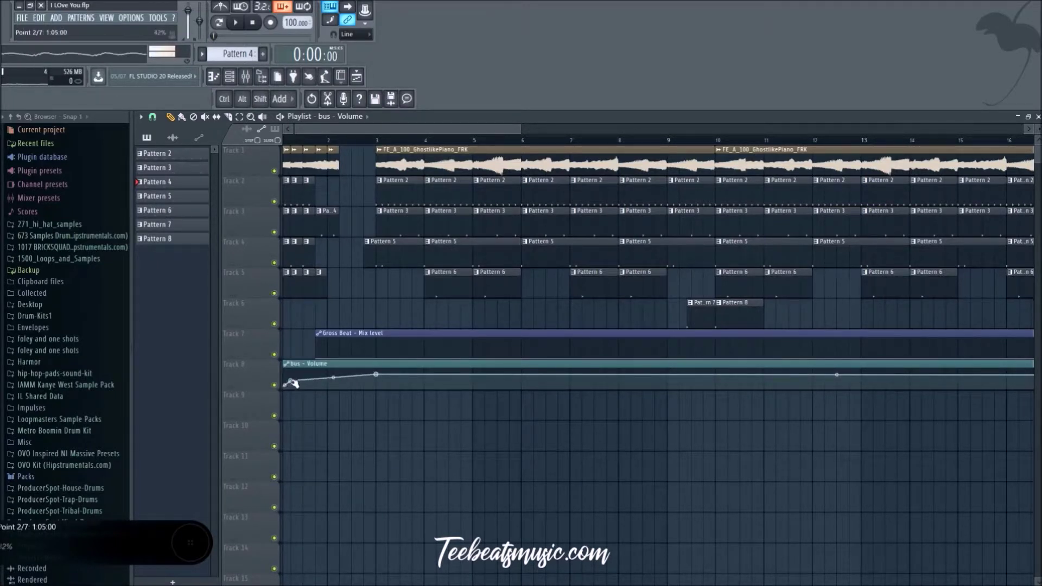
{"action": "left_click_drag", "start_coordinate": [293, 383], "coordinate": [286, 378]}
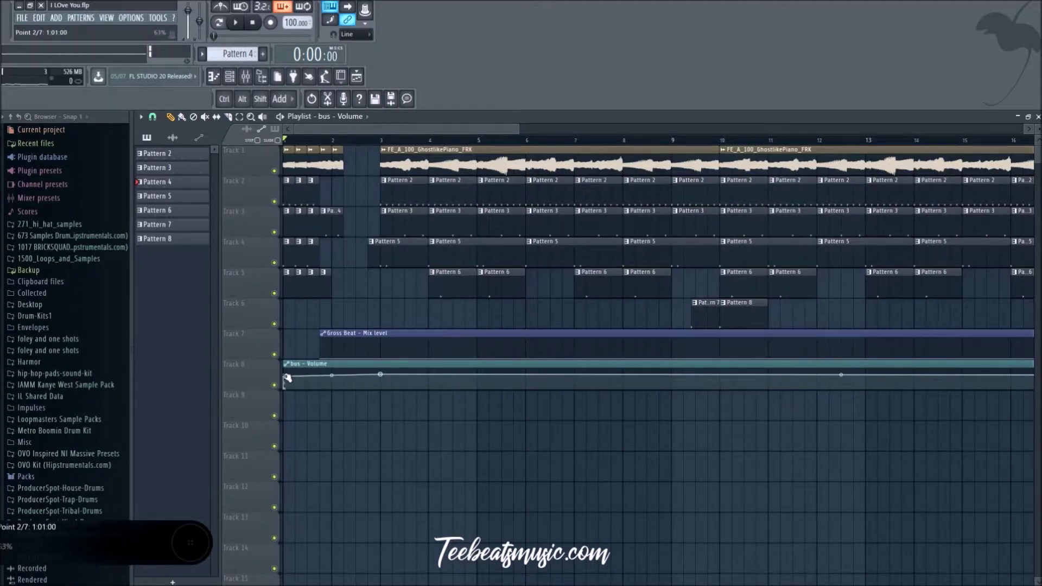
{"action": "right_click", "coordinate": [287, 379]}
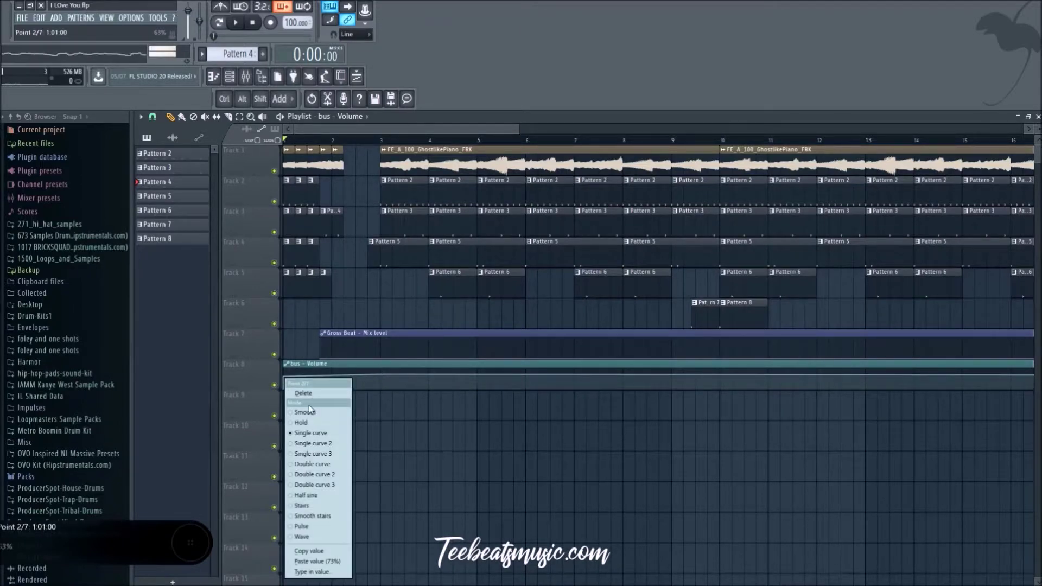
{"action": "left_click", "coordinate": [317, 561]}
Create an automation clip for the Master track's volume during playback of the song, and stop playback.
{"action": "key", "text": "space"}
{"action": "key", "text": "F9"}
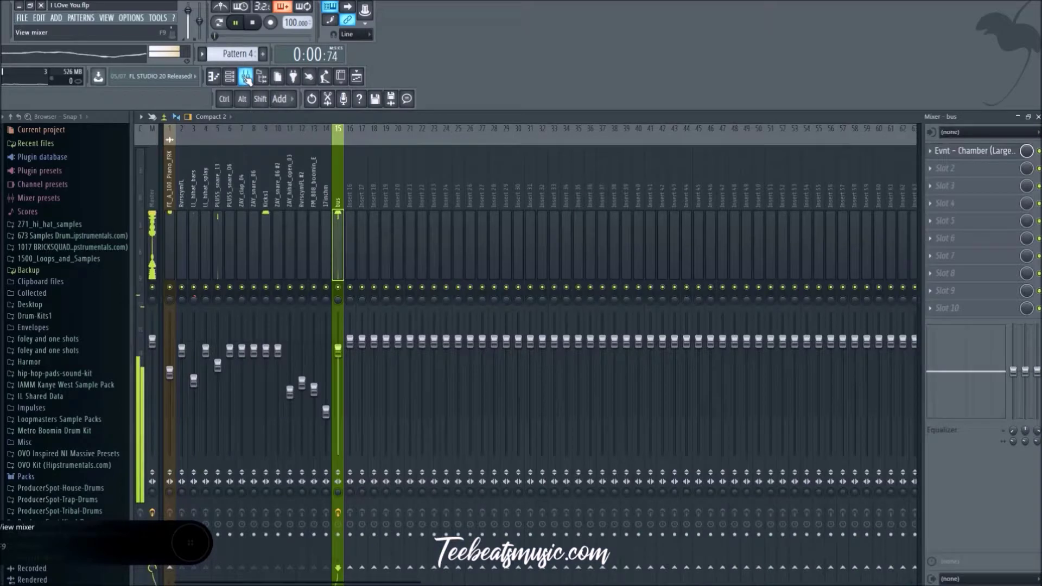
{"action": "left_click", "coordinate": [154, 223]}
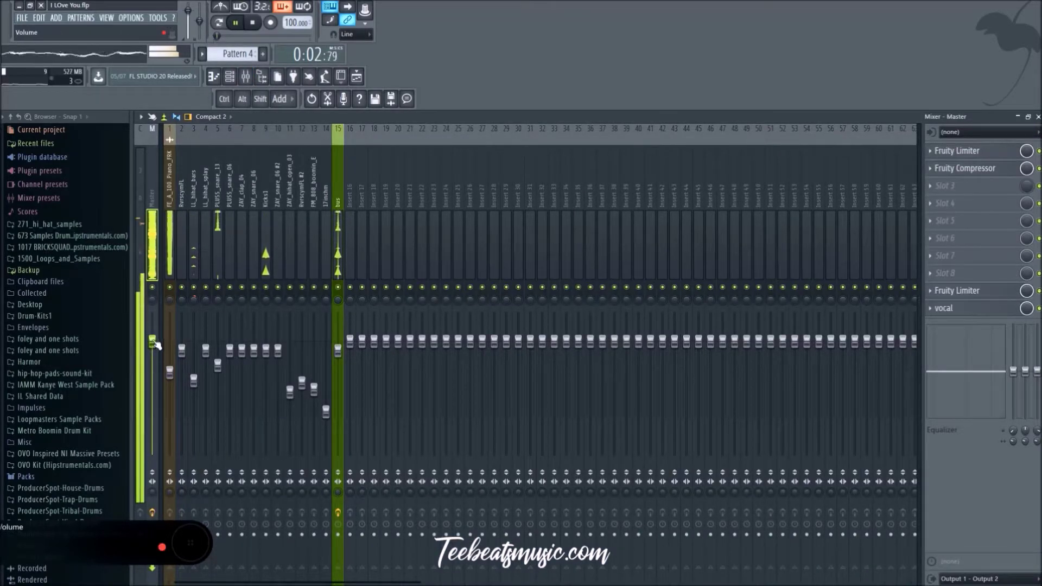
{"action": "right_click", "coordinate": [156, 344]}
{"action": "left_click", "coordinate": [200, 411]}
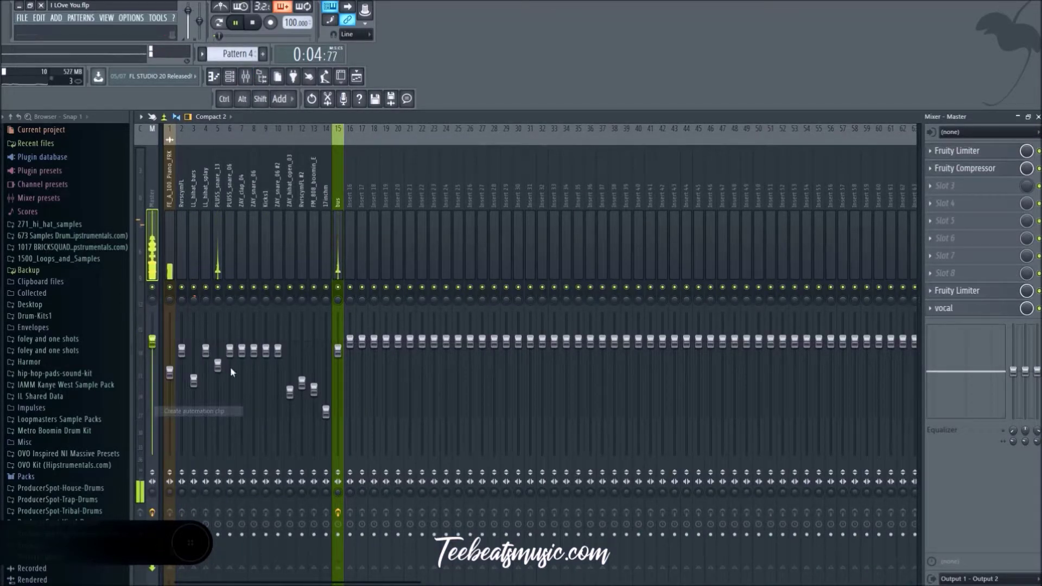
{"action": "left_click", "coordinate": [213, 77]}
{"action": "scroll", "coordinate": [375, 458], "scroll_direction": "up", "scroll_amount": 4}
{"action": "key", "text": "space"}
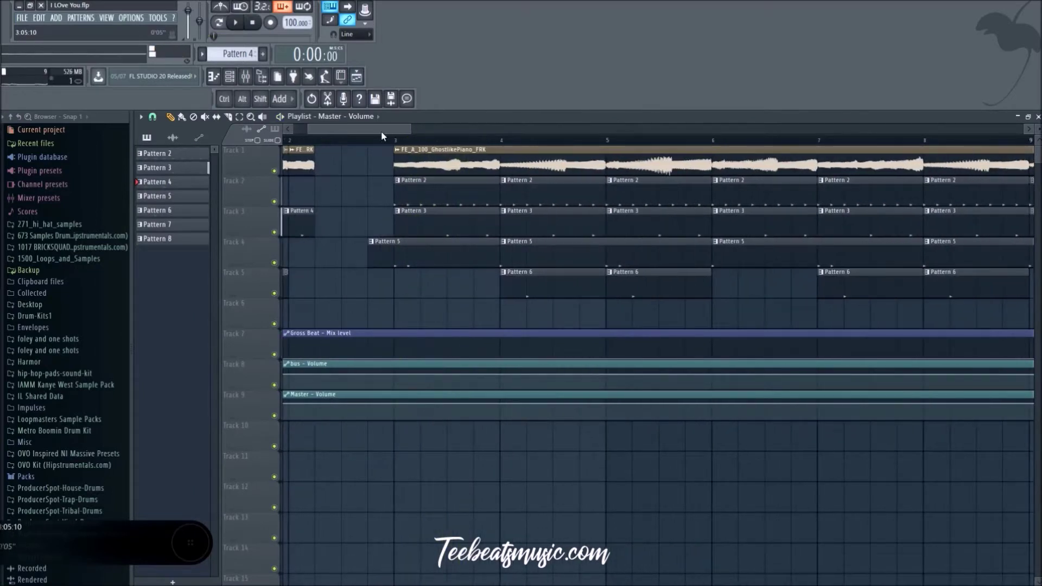
Create a master volume fade-in by adding a bar 3 point with the copied 80% value and lowering the first point to the minimum.
{"action": "left_click_drag", "start_coordinate": [382, 136], "coordinate": [248, 134]}
{"action": "right_click", "coordinate": [287, 405]}
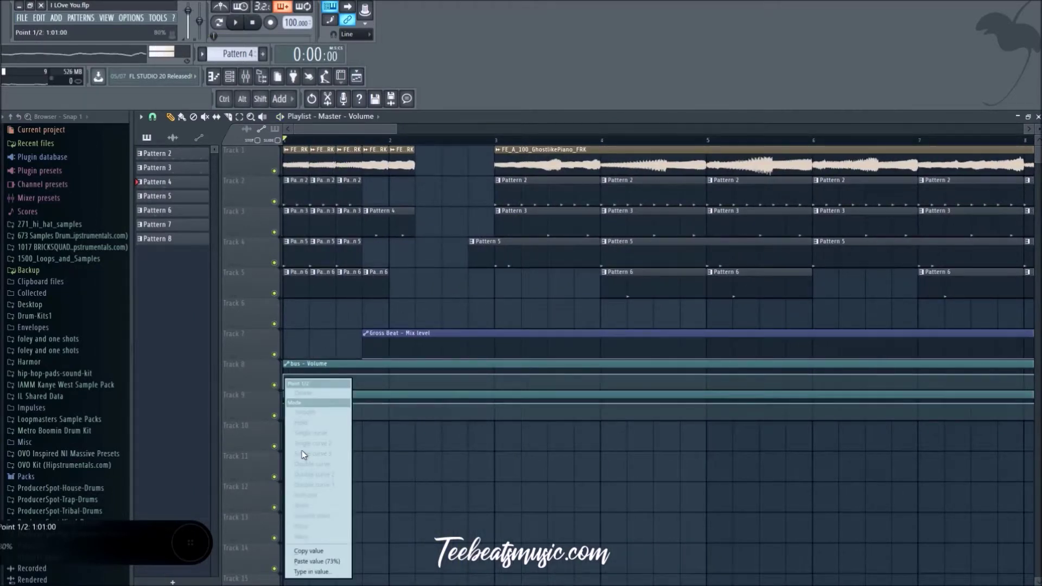
{"action": "left_click", "coordinate": [326, 550]}
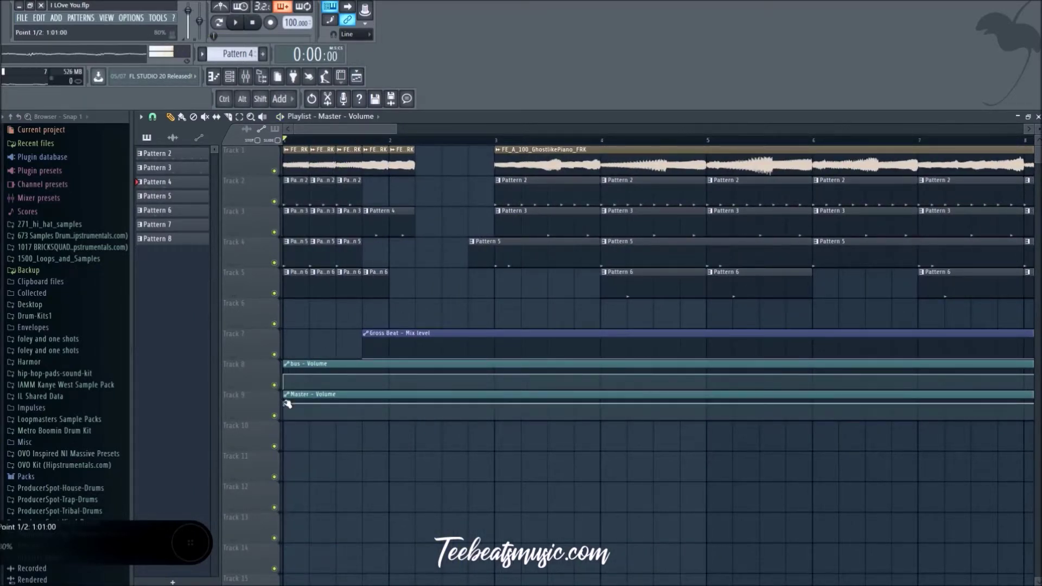
{"action": "right_click", "coordinate": [287, 408]}
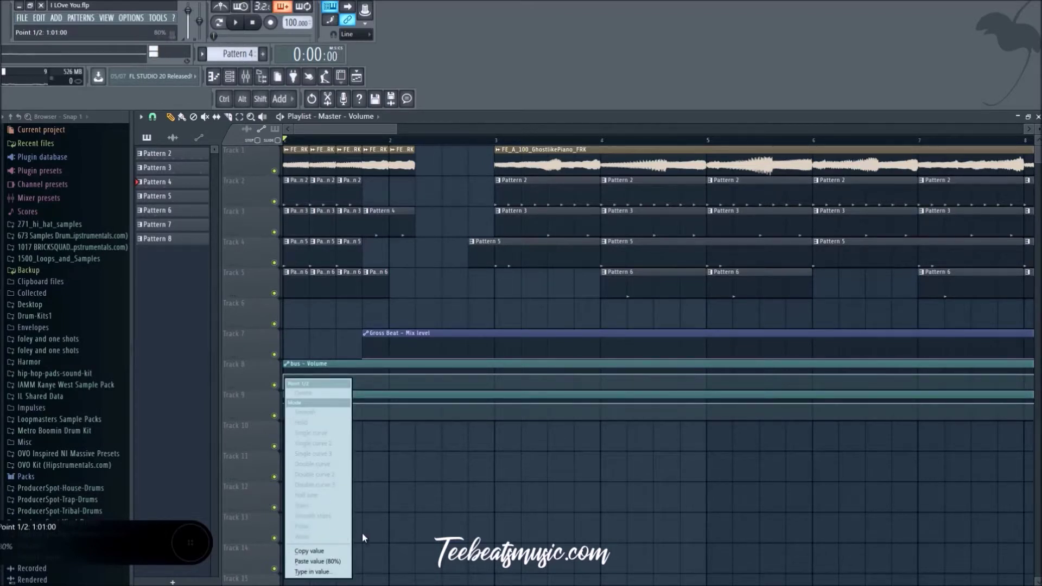
{"action": "left_click", "coordinate": [317, 561]}
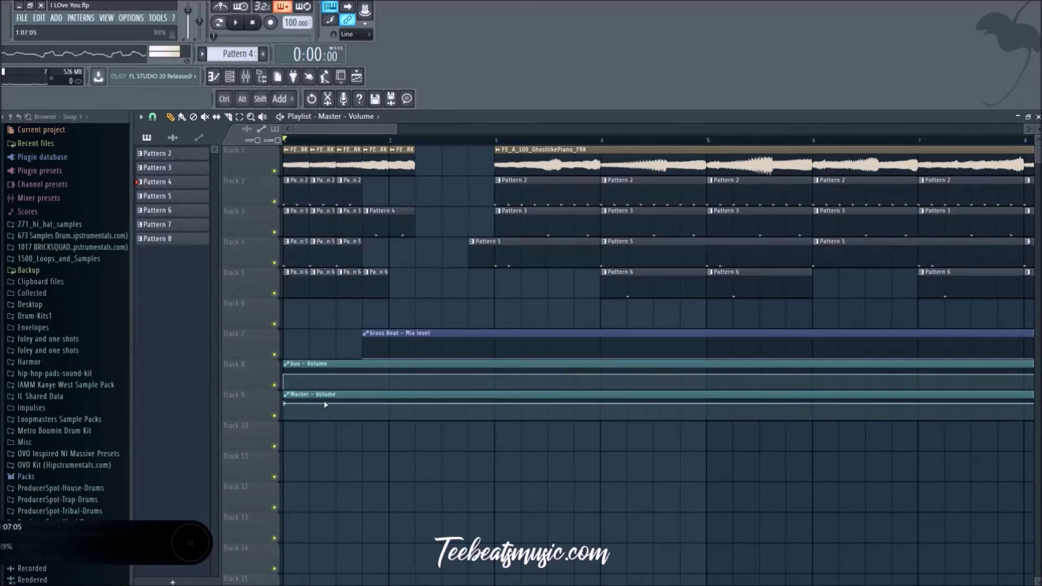
{"action": "right_click", "coordinate": [495, 404]}
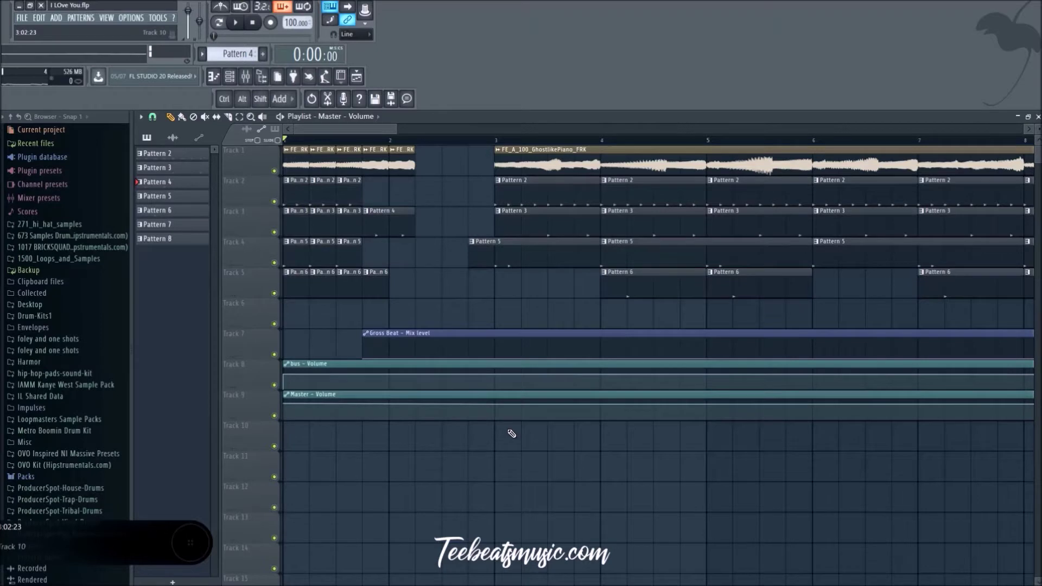
{"action": "right_click", "coordinate": [497, 404]}
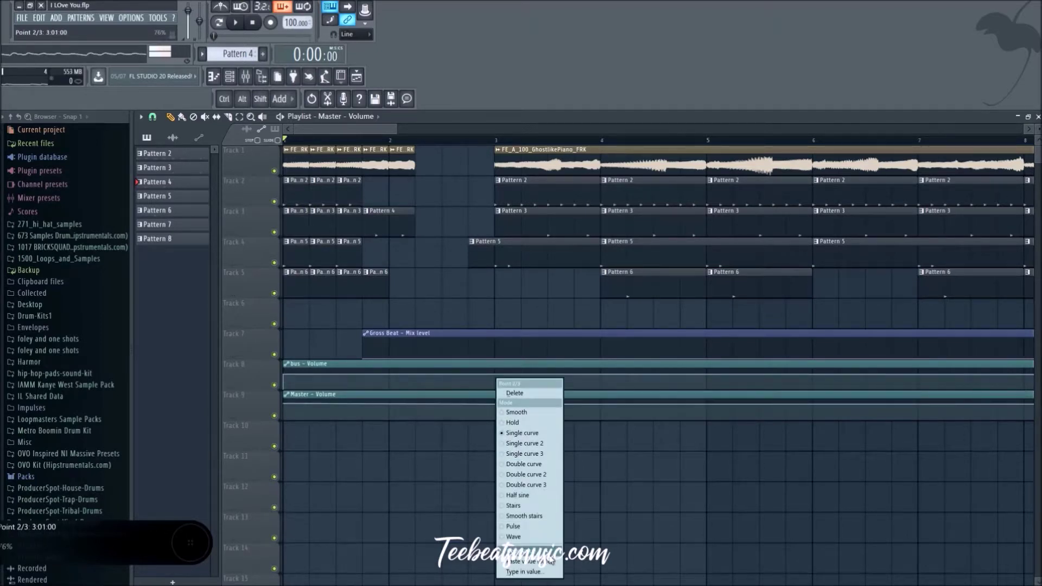
{"action": "left_click", "coordinate": [523, 561]}
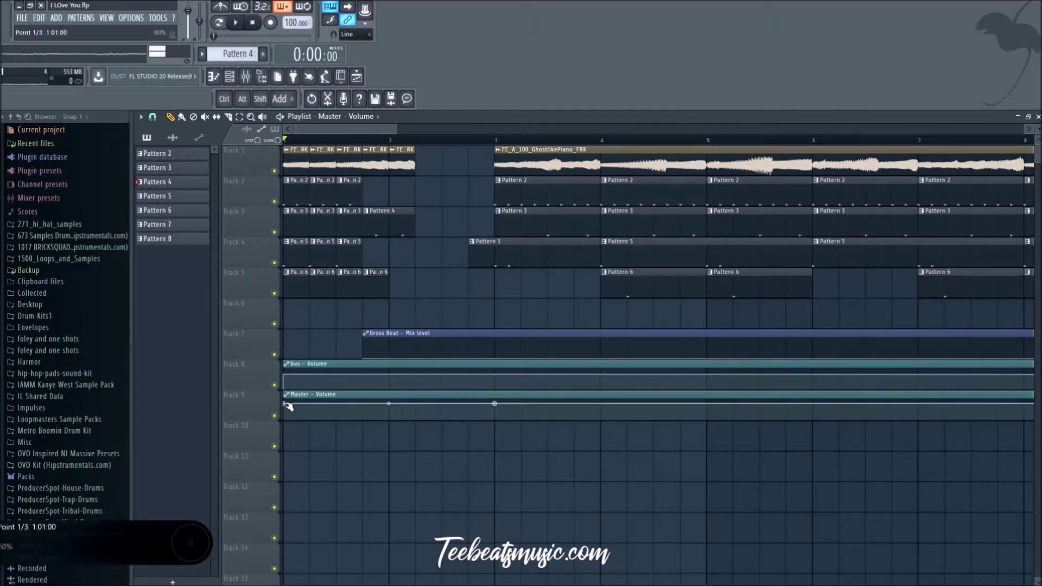
{"action": "left_click_drag", "start_coordinate": [287, 405], "coordinate": [283, 503]}
{"action": "key", "text": "space"}
Create a master volume fade-out by adding a bar 31 point with the pasted 80% value and lowering the clip's last point to the minimum.
{"action": "scroll", "coordinate": [368, 516], "scroll_direction": "down", "scroll_amount": 5}
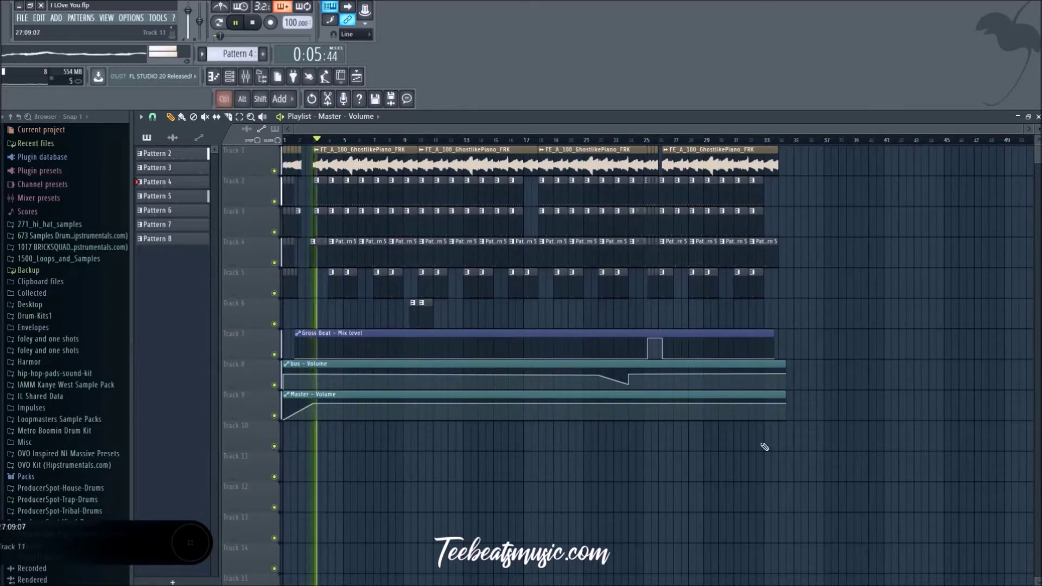
{"action": "scroll", "coordinate": [783, 418], "scroll_direction": "up", "scroll_amount": 4, "text": "ctrl"}
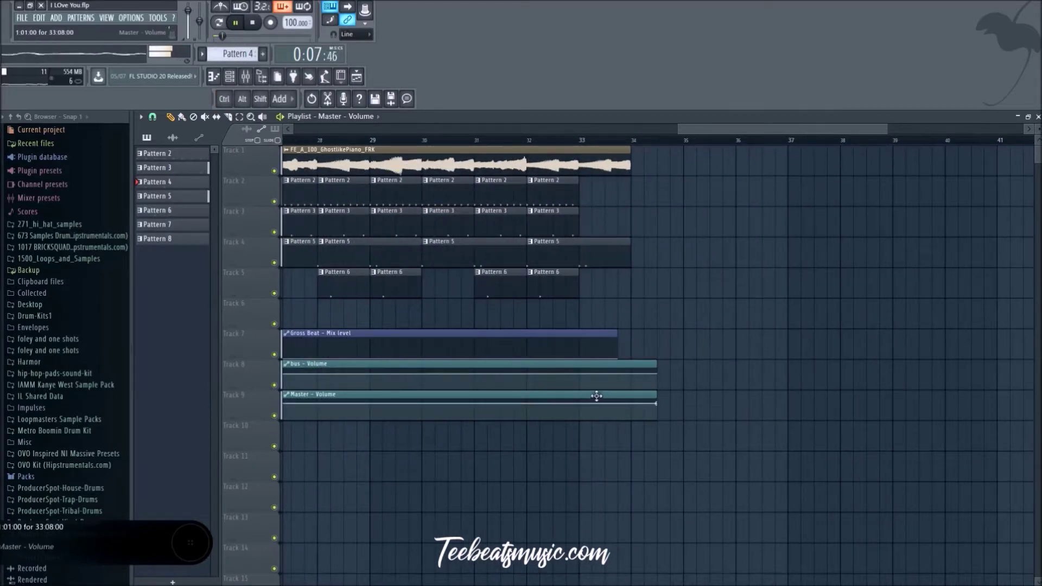
{"action": "right_click", "coordinate": [476, 403]}
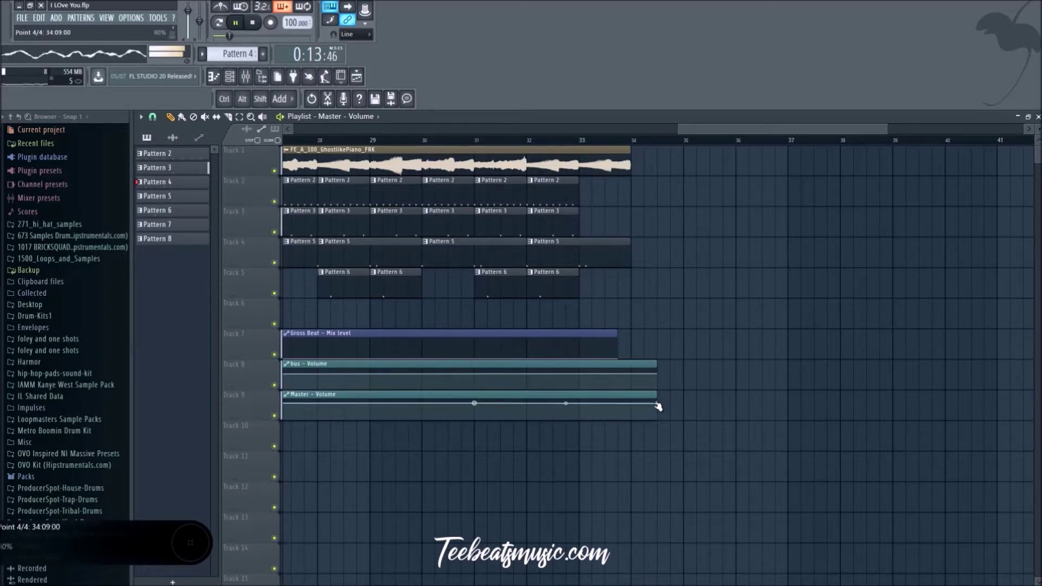
{"action": "left_click_drag", "start_coordinate": [658, 406], "coordinate": [638, 468]}
{"action": "right_click", "coordinate": [475, 405]}
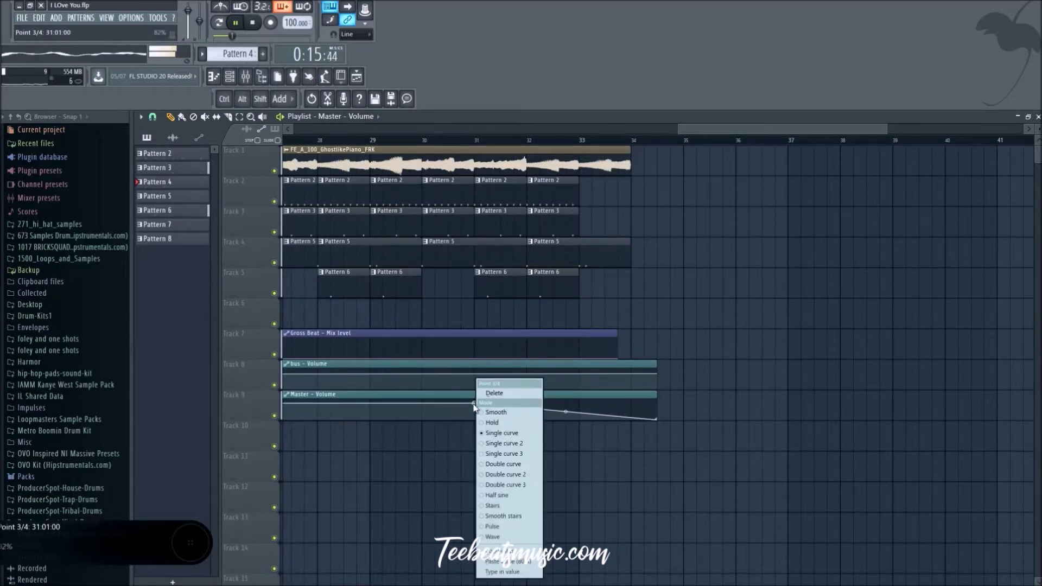
{"action": "left_click", "coordinate": [512, 559]}
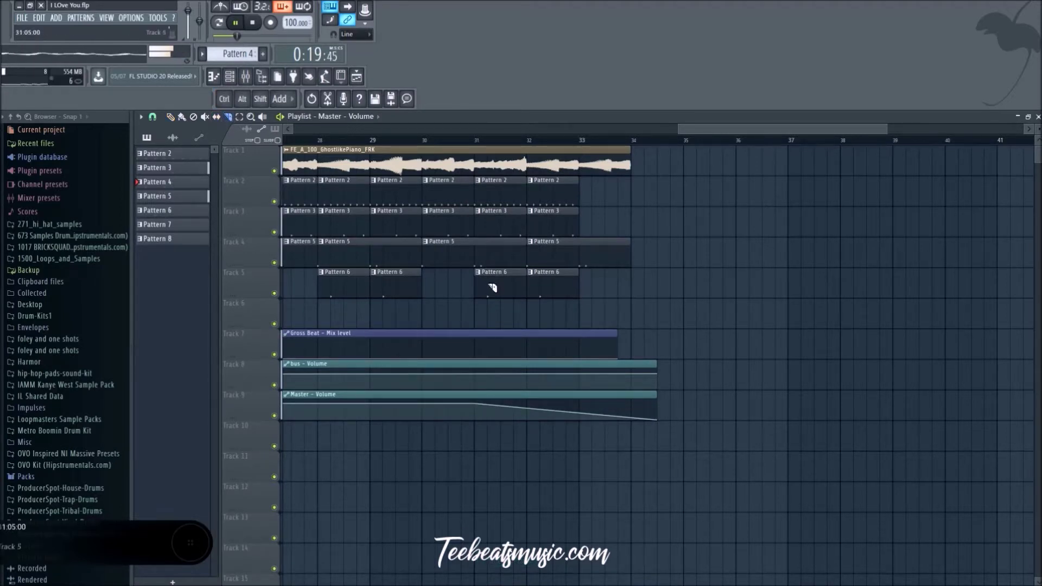
Slice the piano and pattern clips at the second and fourth beats of bar 31 and delete the two beats between.
{"action": "left_click_drag", "start_coordinate": [498, 142], "coordinate": [514, 240]}
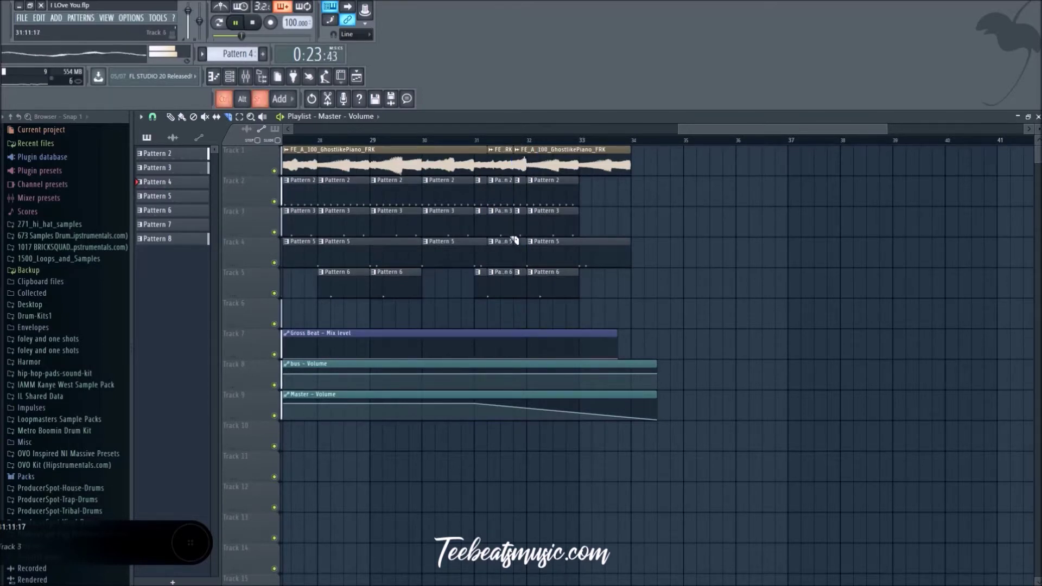
{"action": "left_click_drag", "start_coordinate": [502, 305], "coordinate": [501, 159]}
{"action": "key", "text": "Delete"}
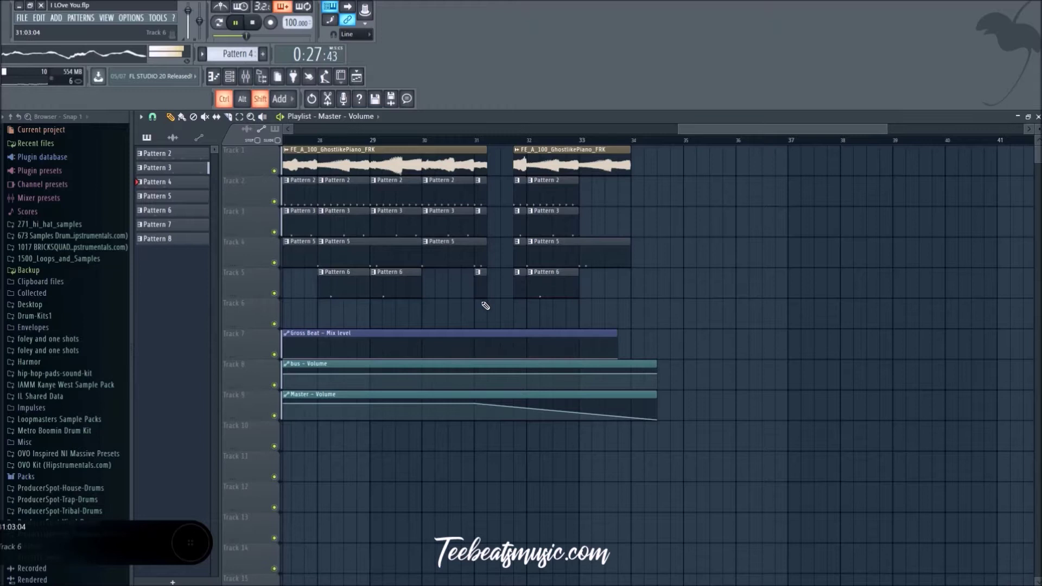
Slice the clips at bar 31 and duplicate the bar's first beat twice into the gap as a stutter.
{"action": "left_click_drag", "start_coordinate": [485, 305], "coordinate": [476, 155]}
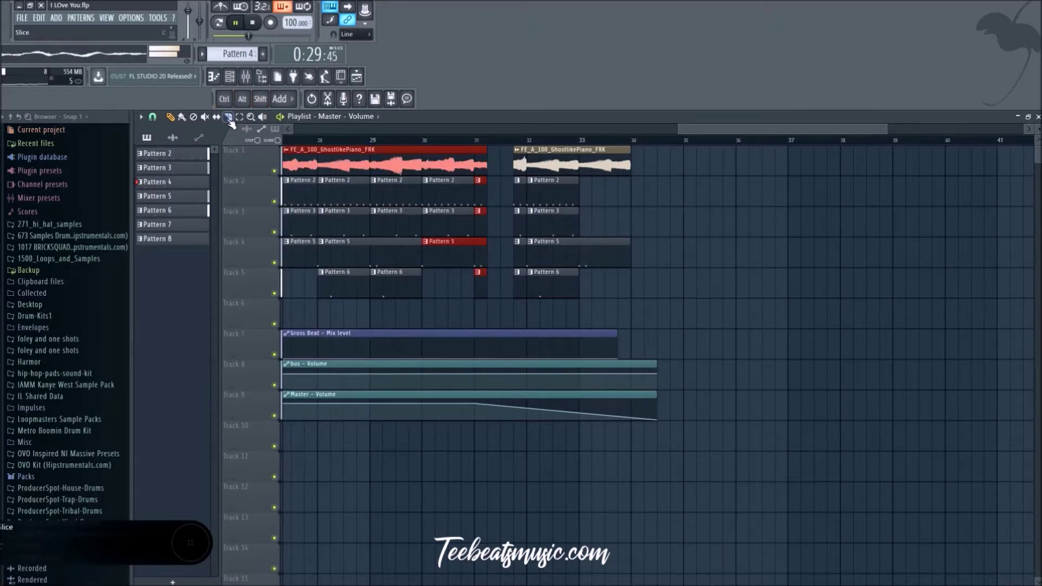
{"action": "left_click_drag", "start_coordinate": [477, 142], "coordinate": [477, 142]}
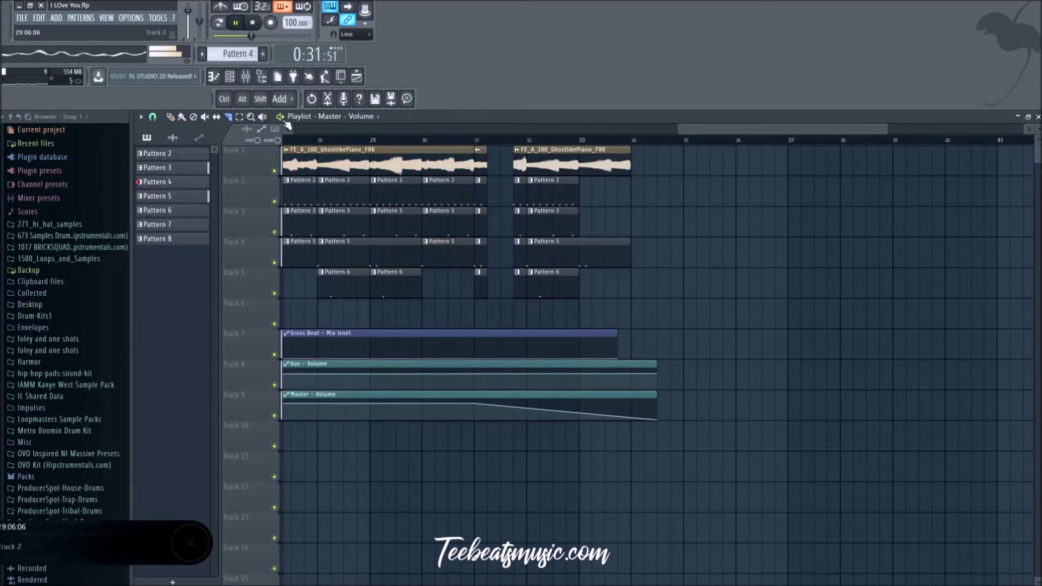
{"action": "left_click_drag", "start_coordinate": [487, 305], "coordinate": [485, 167]}
{"action": "left_click_drag", "start_coordinate": [483, 168], "coordinate": [496, 167]}
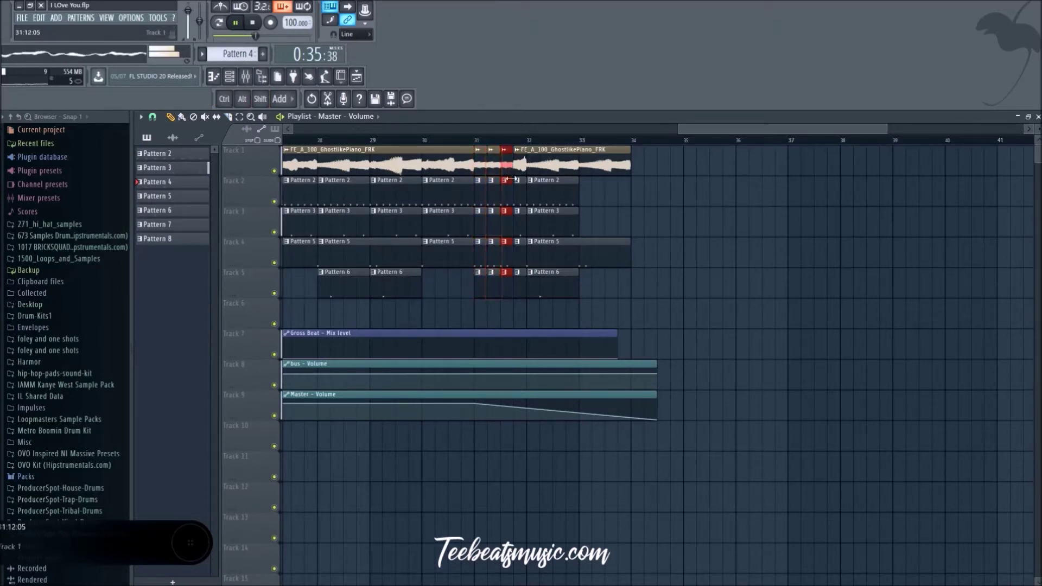
Play the arrangement from bar 21 and again from the start, checking the levels in the mixer before stopping playback.
{"action": "scroll", "coordinate": [443, 302], "scroll_direction": "down", "scroll_amount": 6}
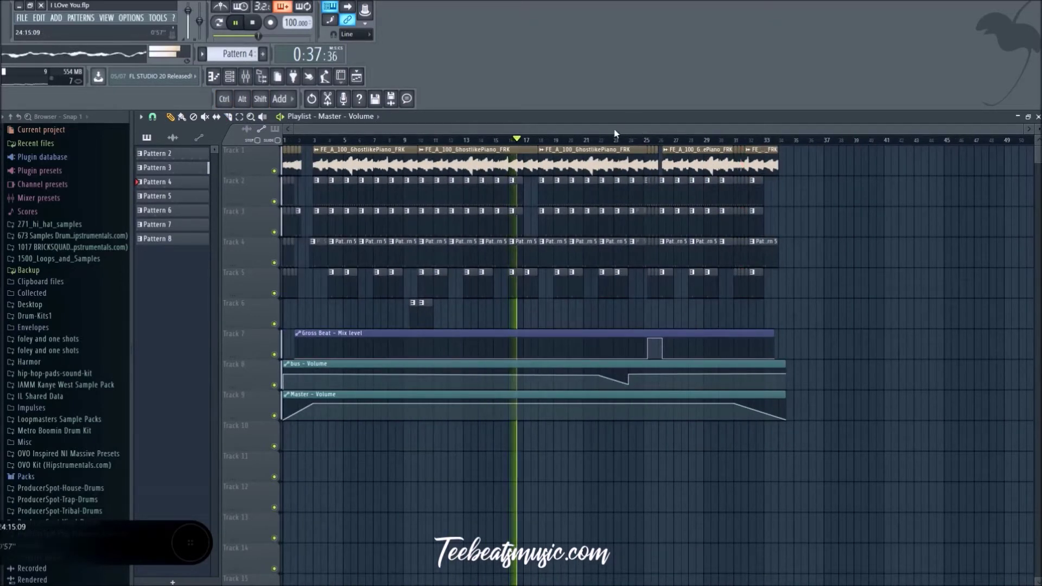
{"action": "left_click", "coordinate": [588, 140]}
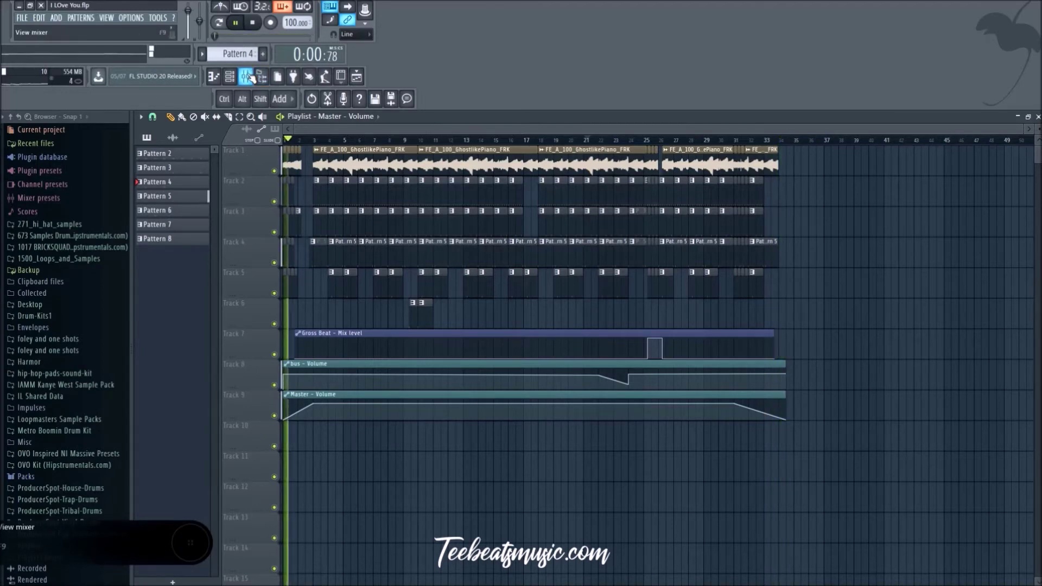
{"action": "left_click", "coordinate": [248, 78]}
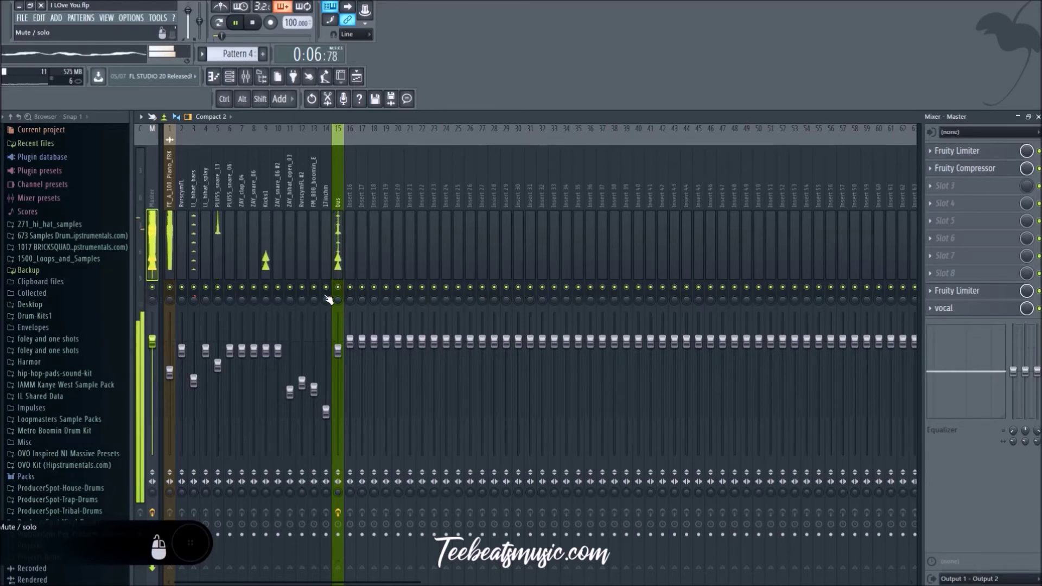
{"action": "left_click", "coordinate": [237, 23]}
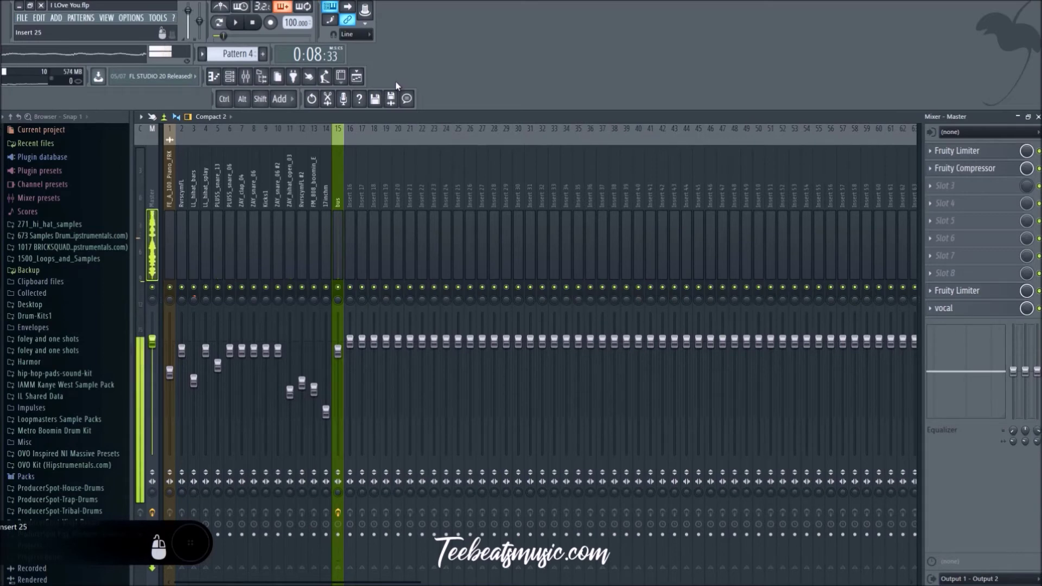
Look over the arrangement, the mixer tracks' options and the effect plugins available for the 17inchm track's first slot.
{"action": "left_click", "coordinate": [357, 76]}
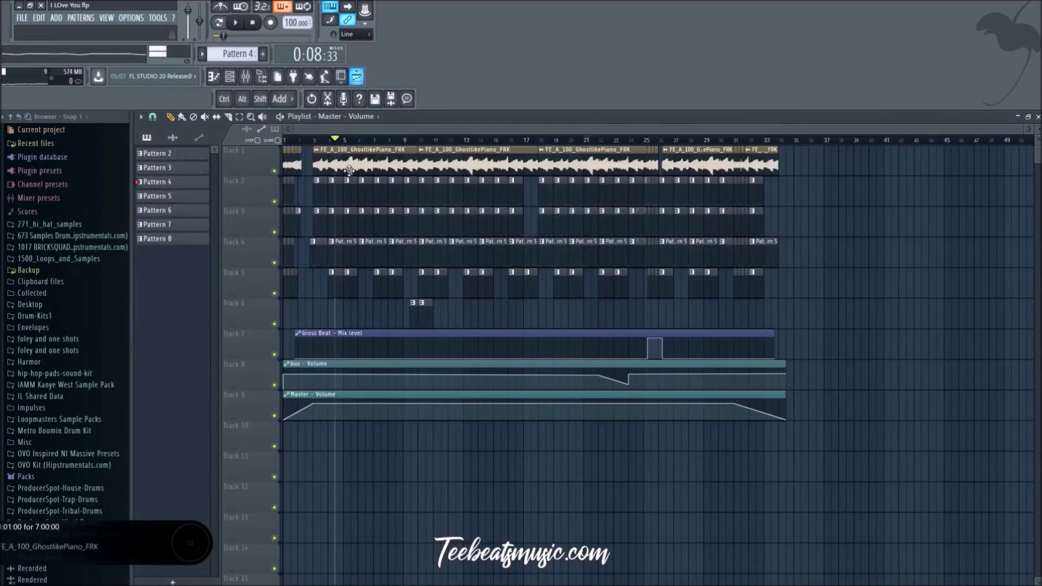
{"action": "left_click", "coordinate": [356, 77]}
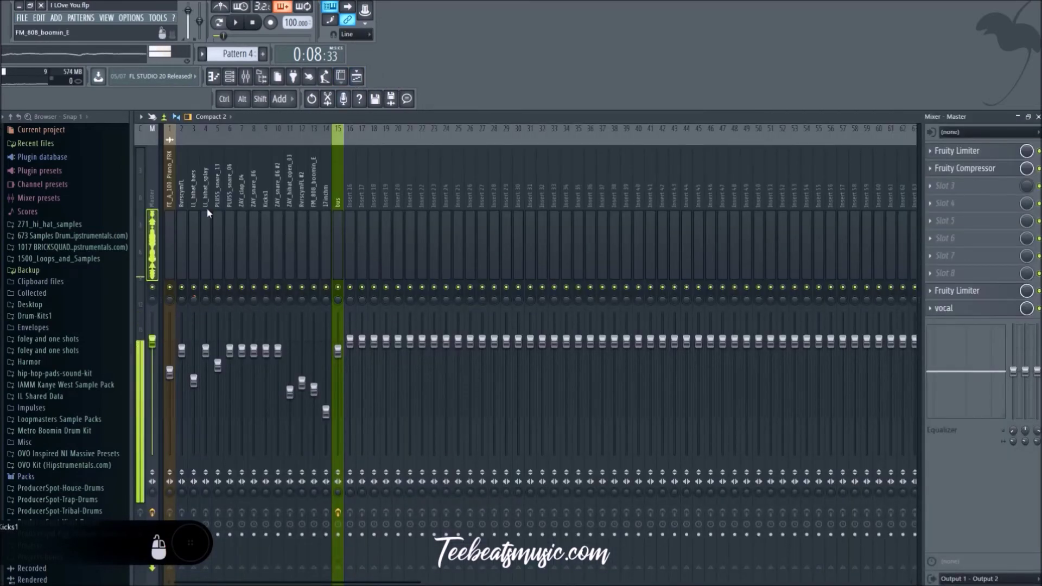
{"action": "right_click", "coordinate": [223, 197]}
{"action": "right_click", "coordinate": [468, 190]}
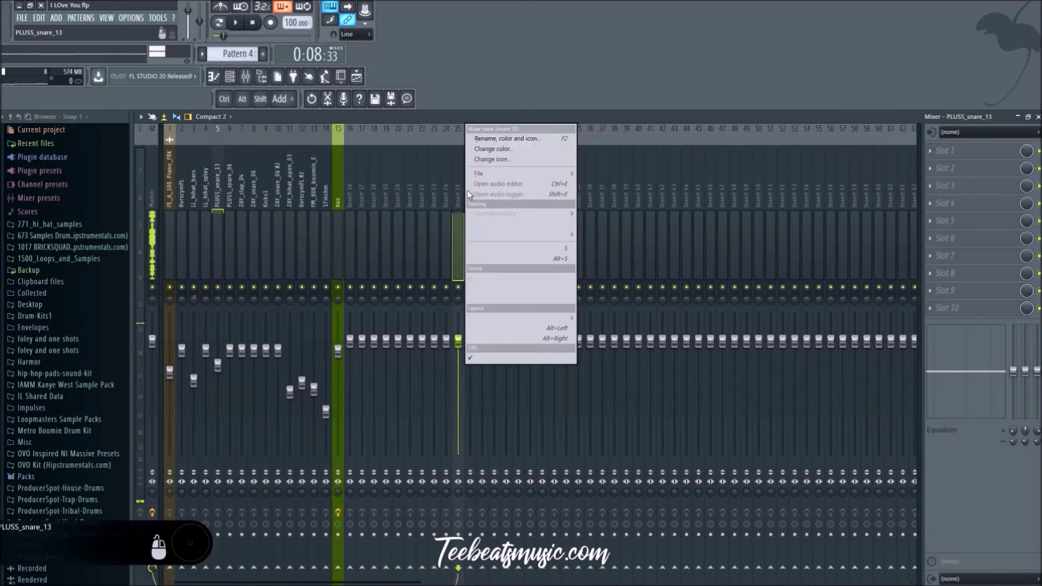
{"action": "right_click", "coordinate": [374, 195]}
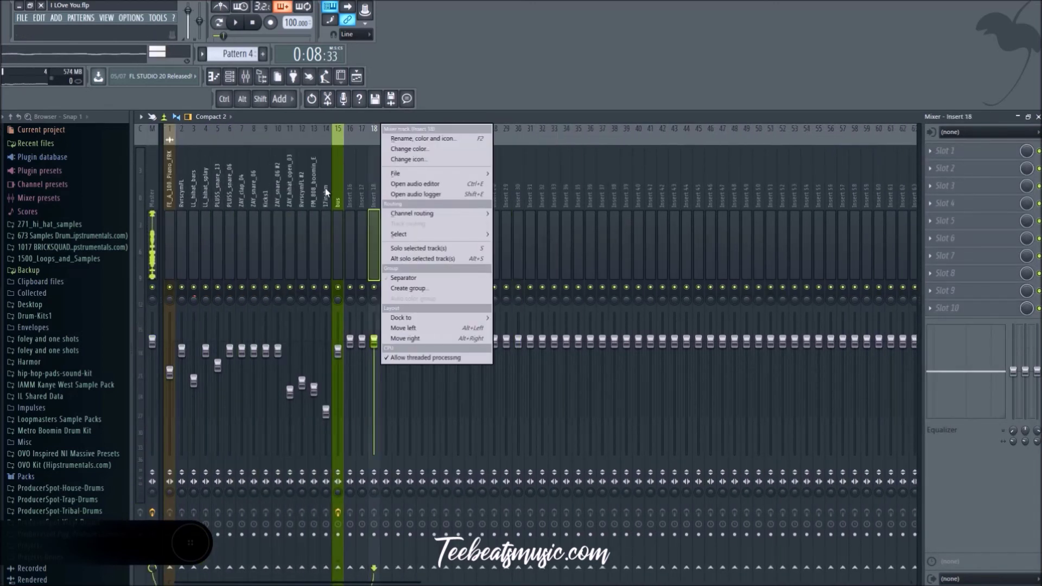
{"action": "left_click", "coordinate": [326, 191]}
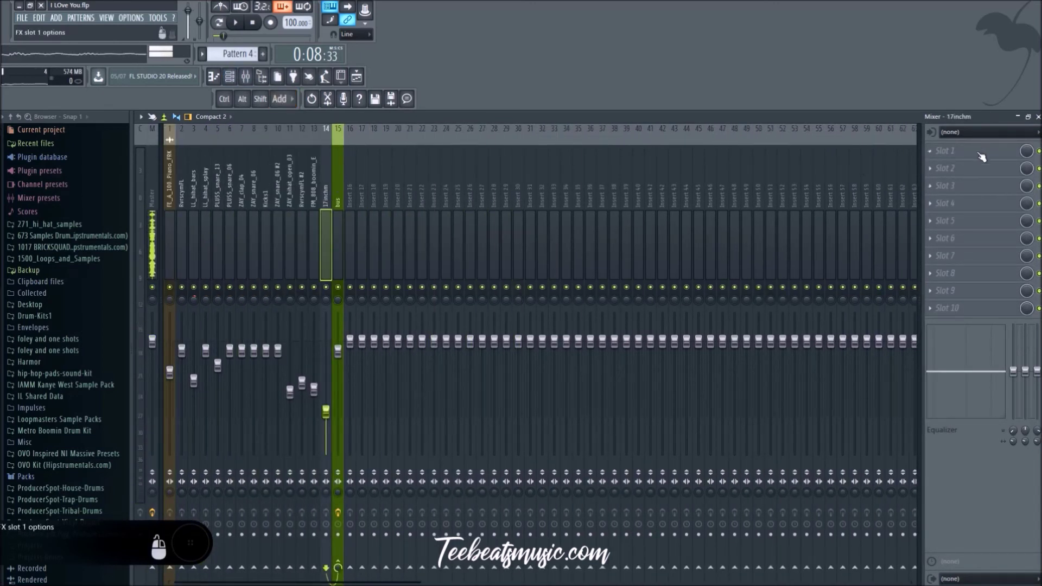
{"action": "right_click", "coordinate": [1027, 152]}
{"action": "left_click", "coordinate": [966, 151]}
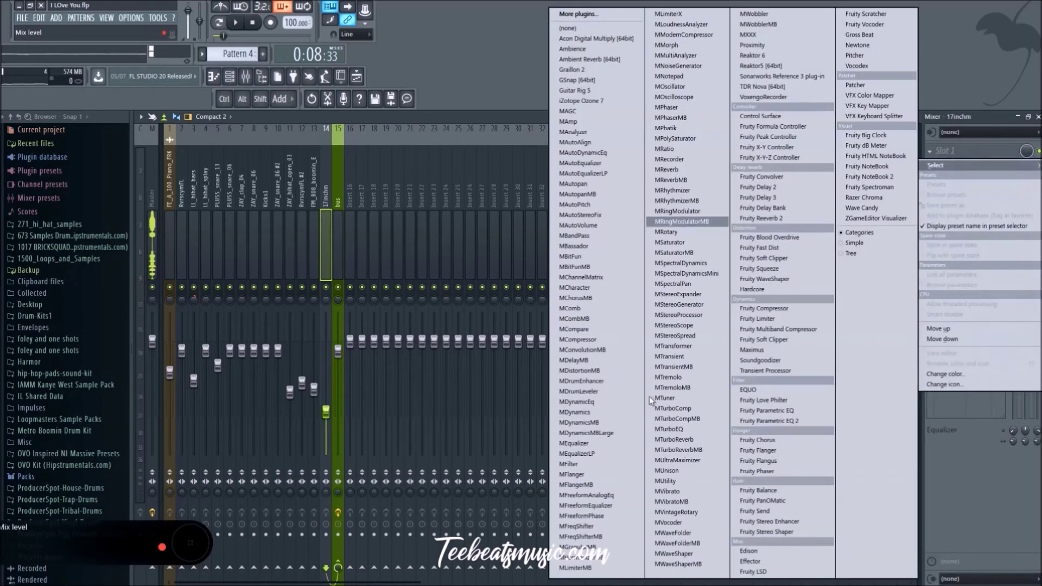
{"action": "left_click", "coordinate": [981, 65]}
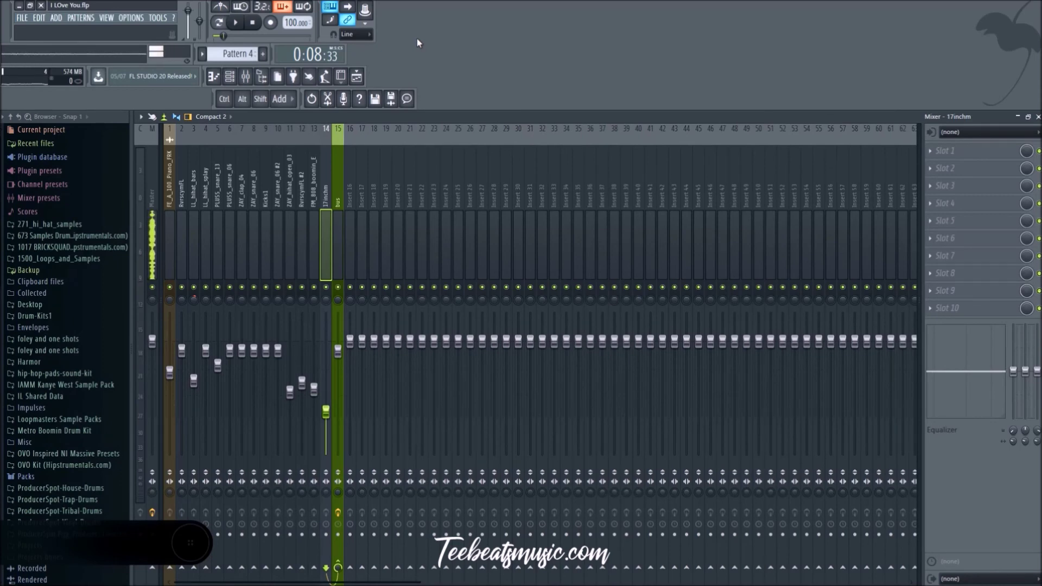
{"action": "left_click", "coordinate": [360, 79]}
{"action": "left_click", "coordinate": [361, 79]}
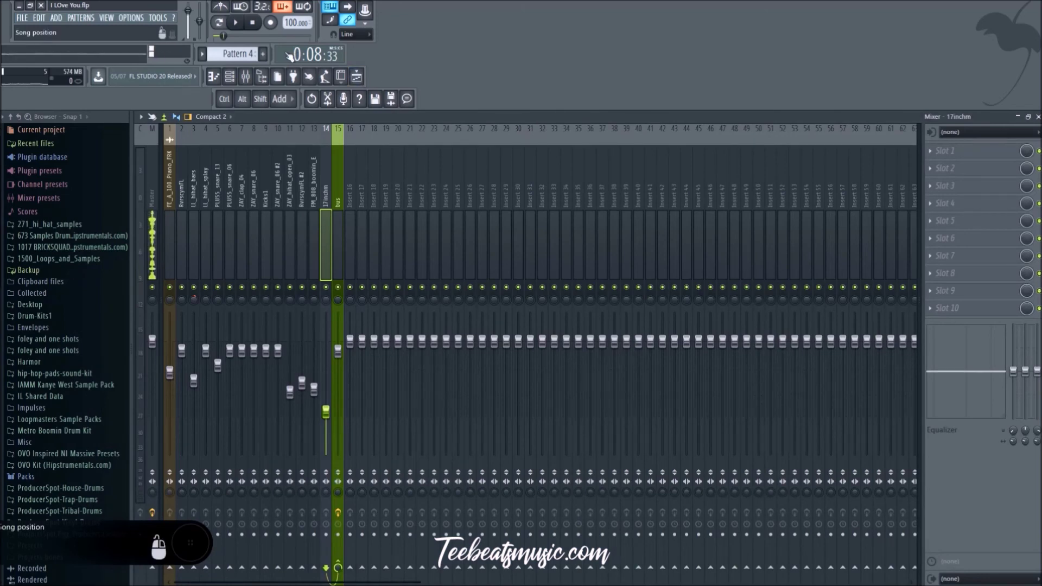